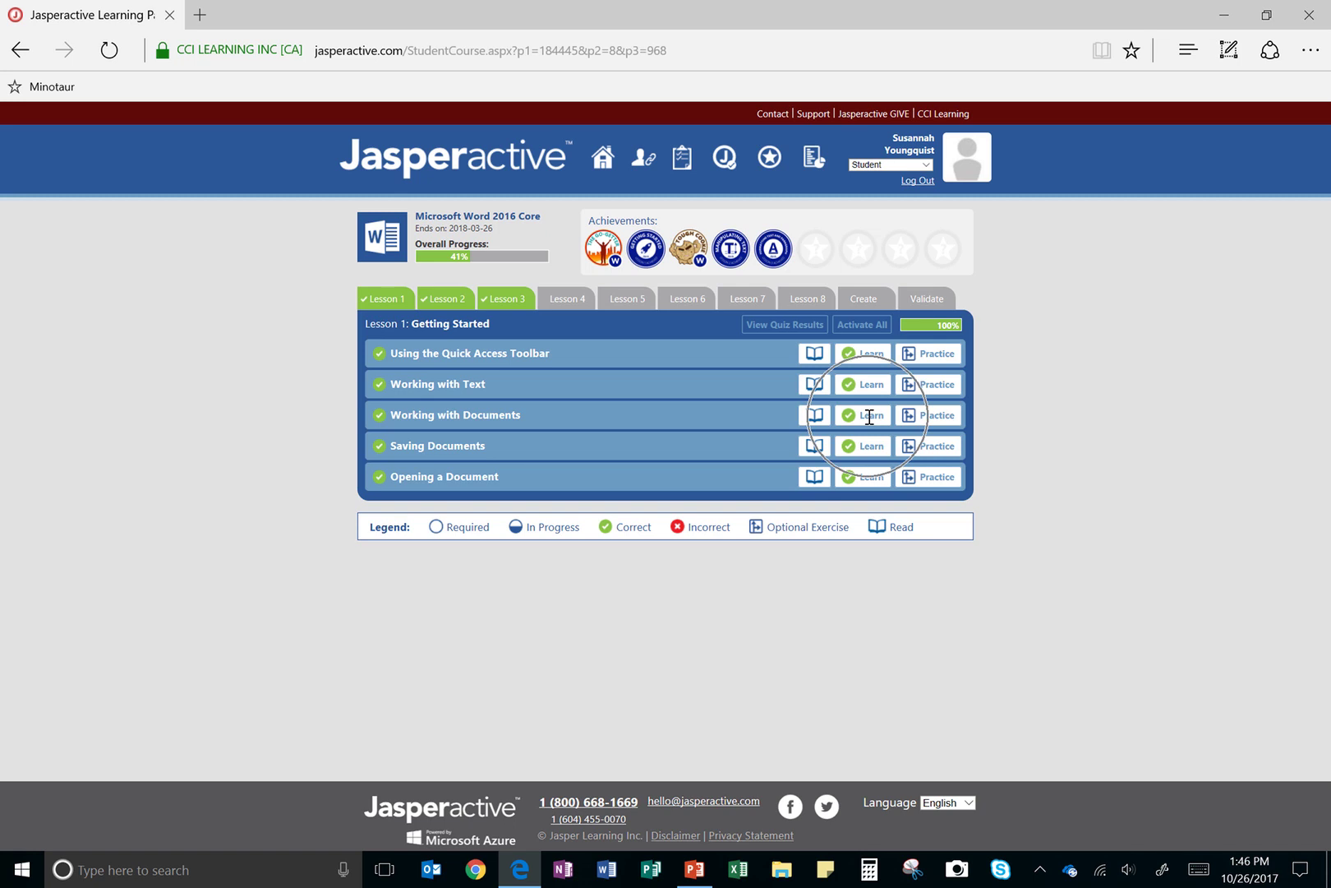
# Start the Learn exercise for Working with Documents in Lesson 1 and clear the answered mark from all four tasks.
pyautogui.click(931, 441)
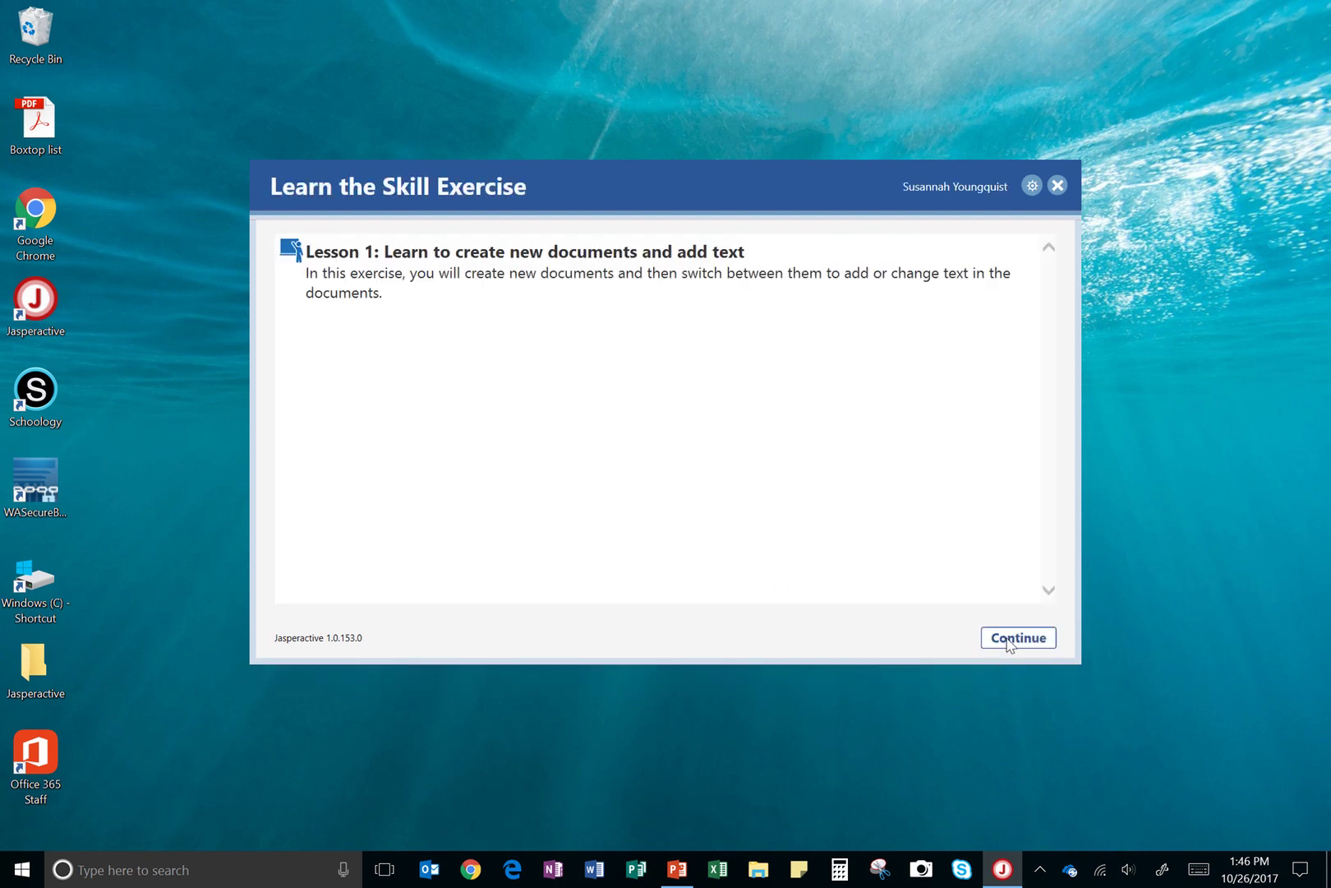
pyautogui.click(1009, 641)
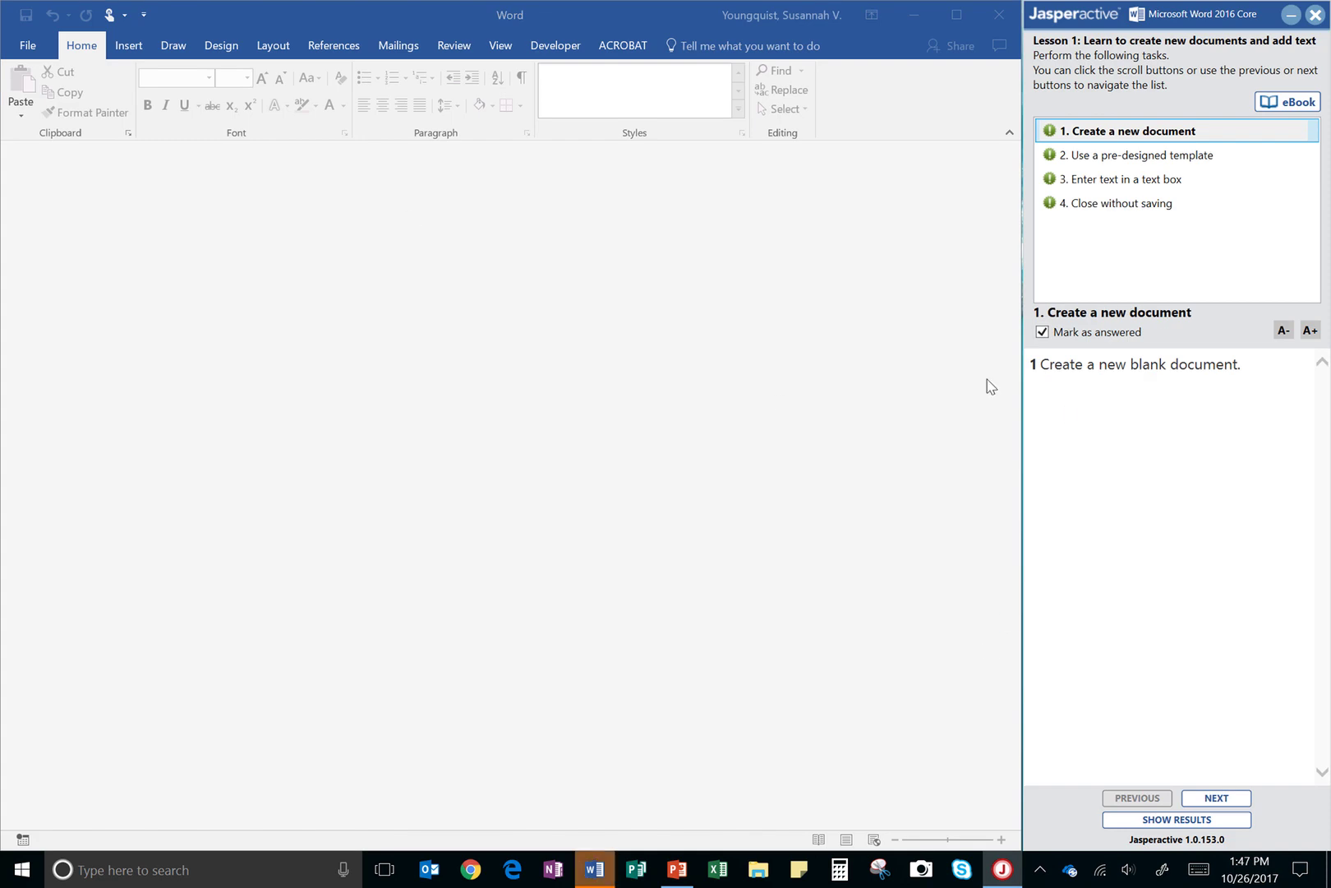
pyautogui.click(1126, 204)
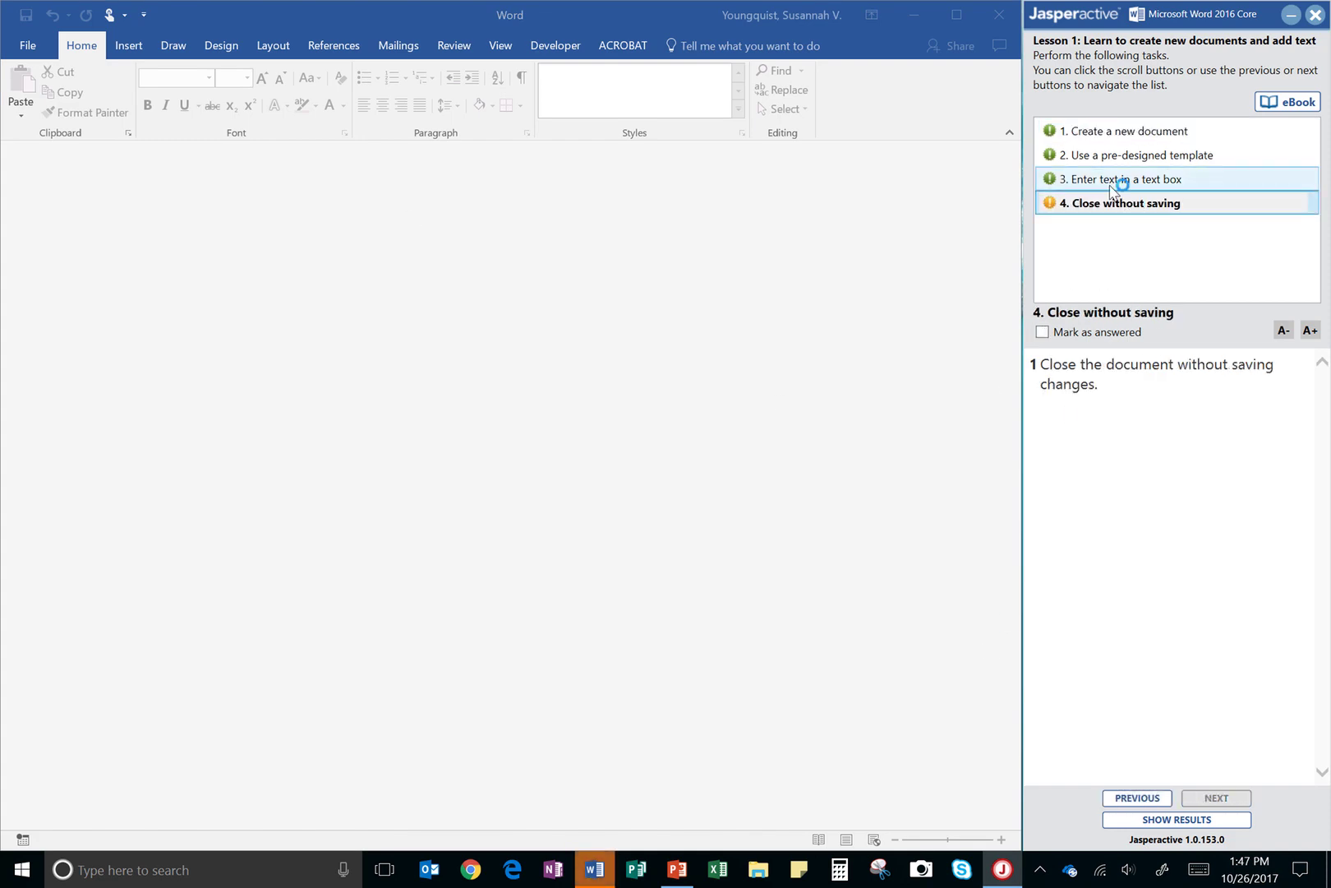
pyautogui.click(1118, 180)
pyautogui.click(1117, 164)
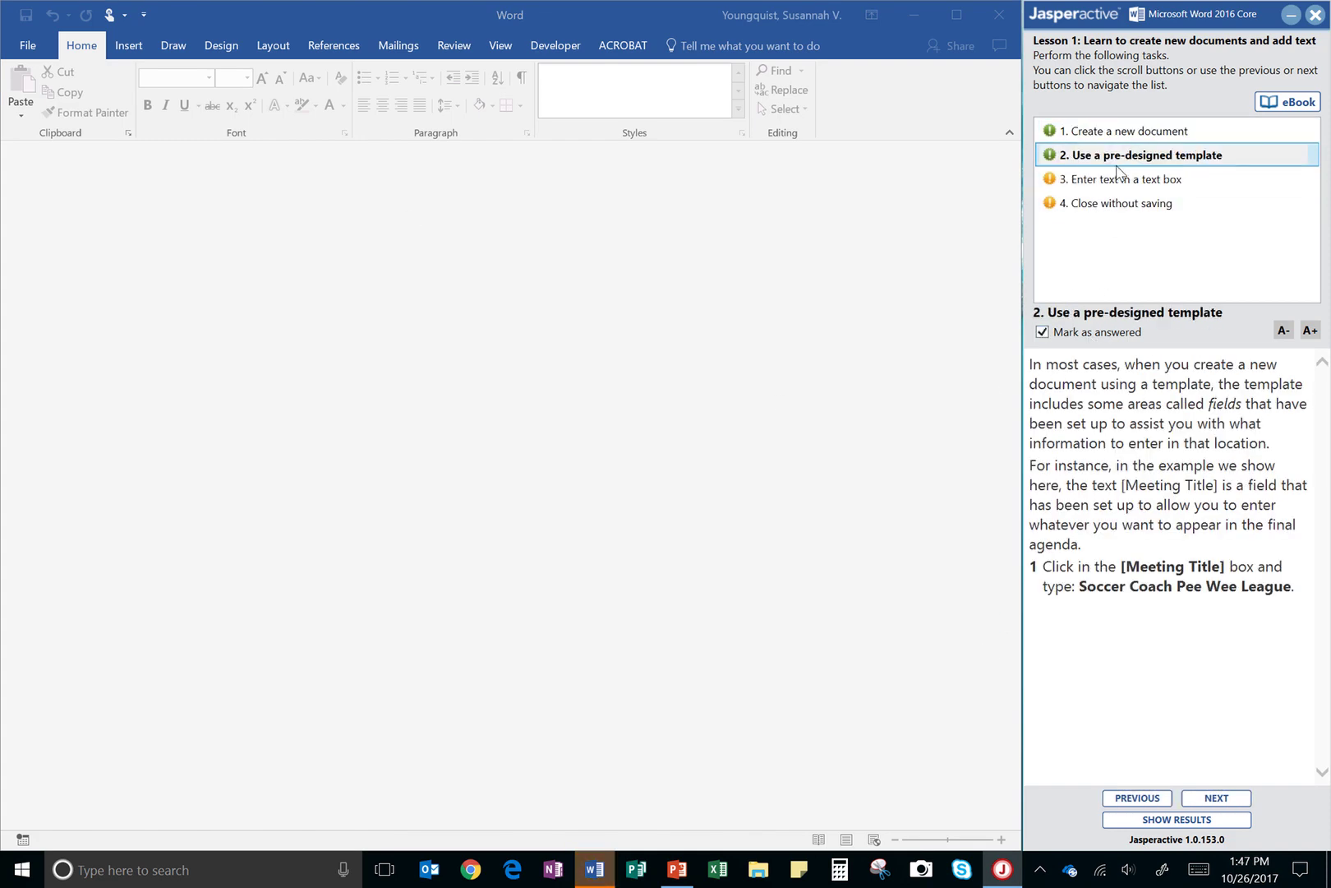
pyautogui.click(1106, 132)
pyautogui.click(1087, 336)
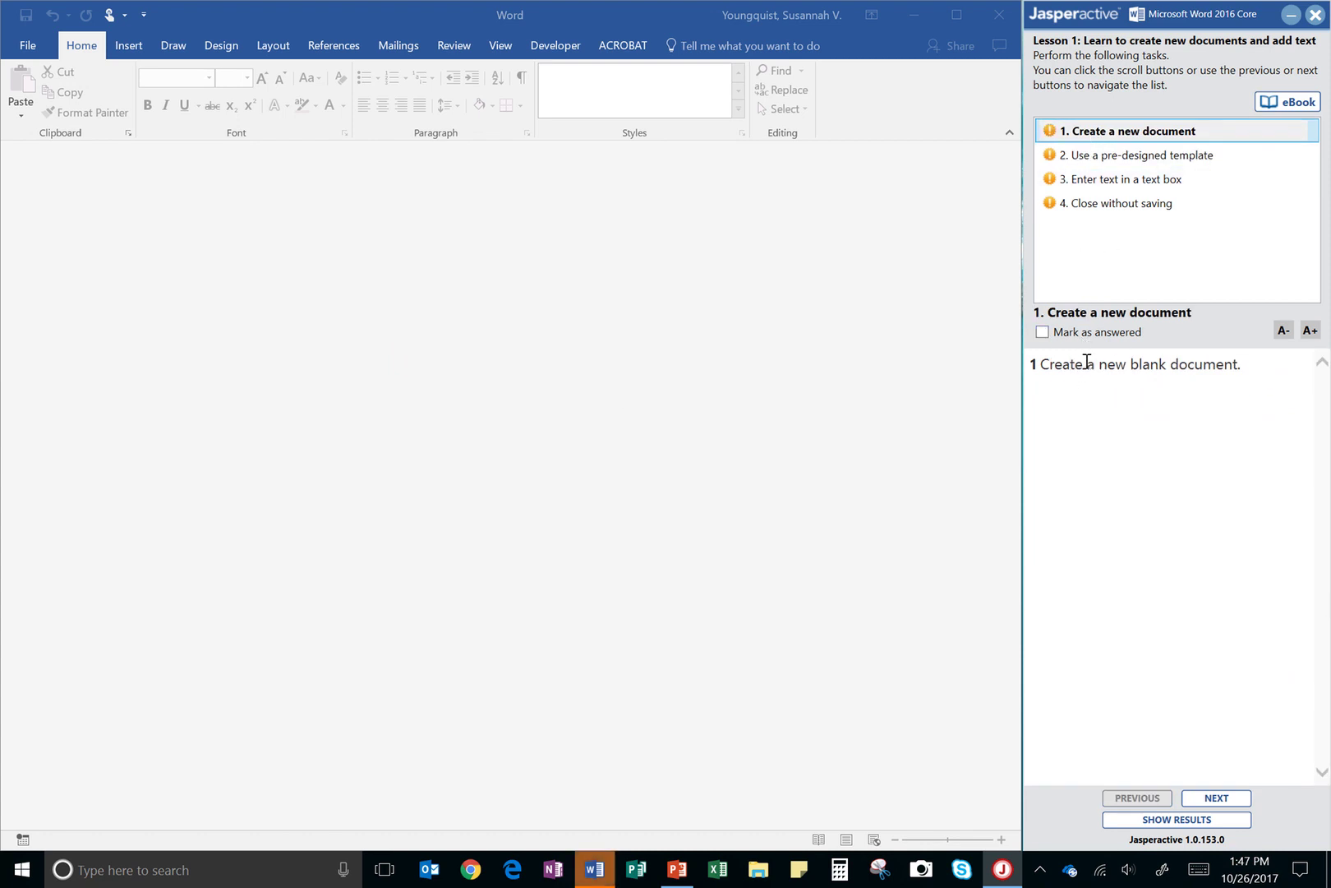
# Create a new blank document in Word, mark task 1 as answered and go to task 2.
pyautogui.click(273, 374)
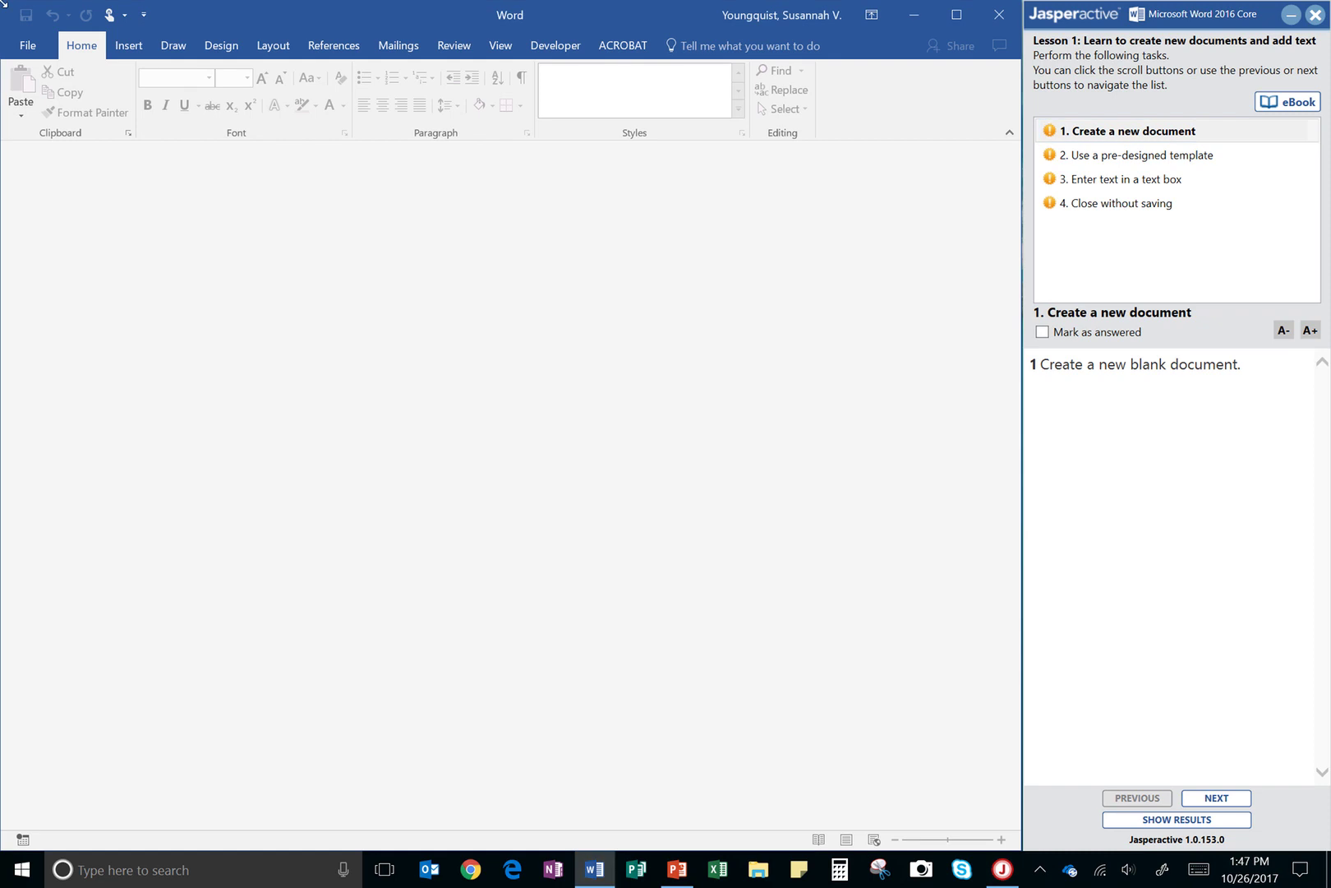
pyautogui.click(31, 46)
pyautogui.click(33, 109)
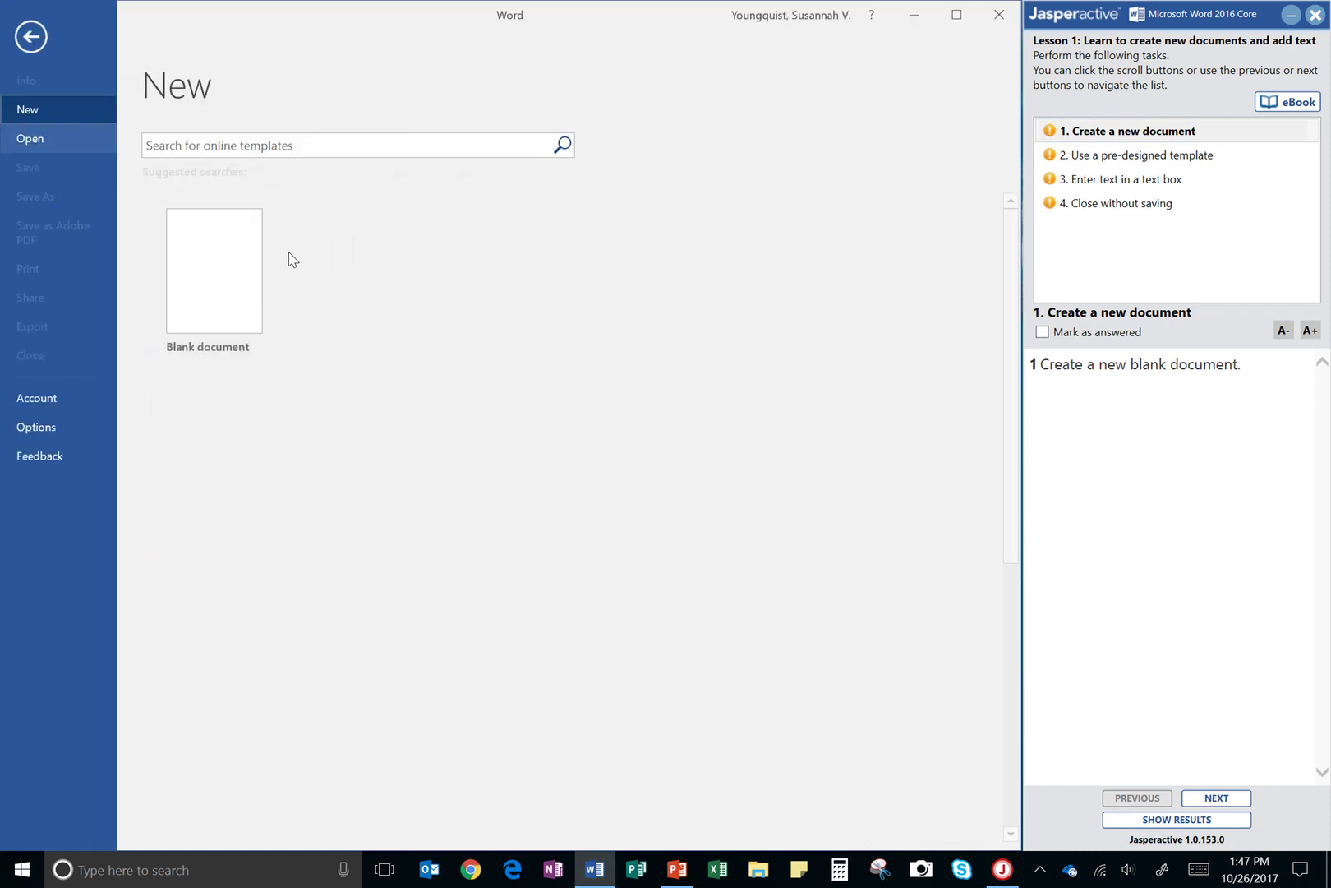
pyautogui.click(214, 313)
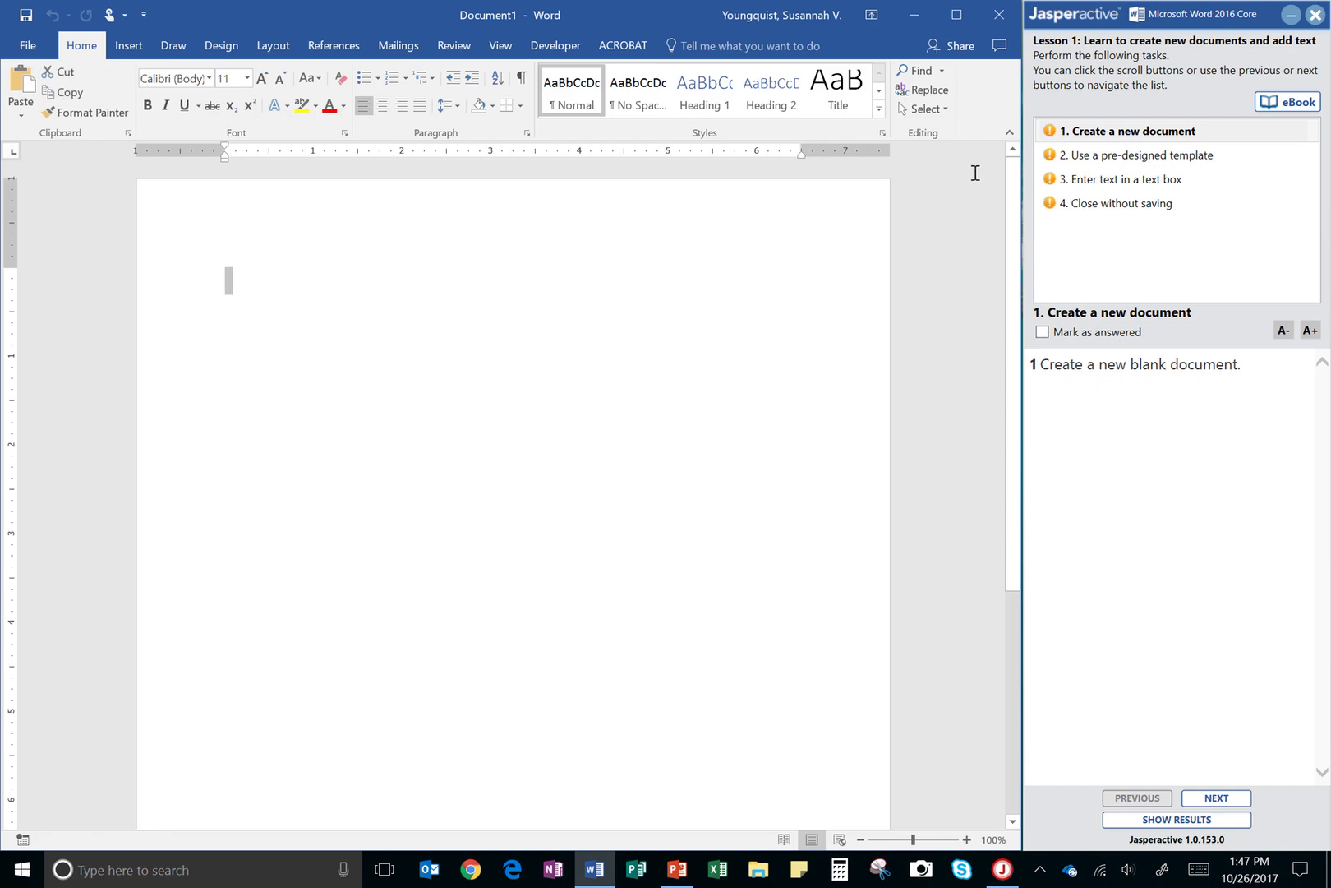
pyautogui.click(1043, 332)
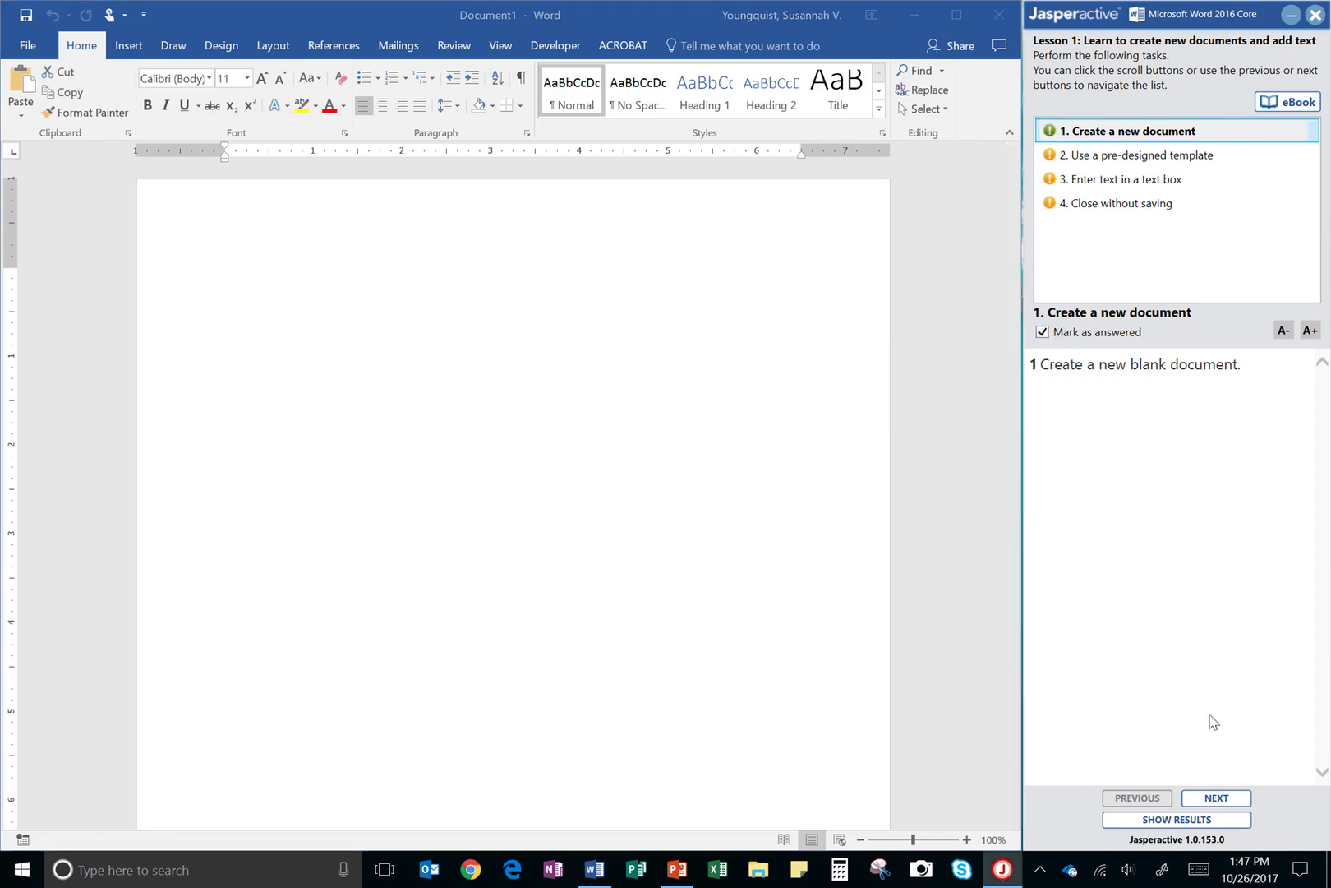
pyautogui.click(1218, 799)
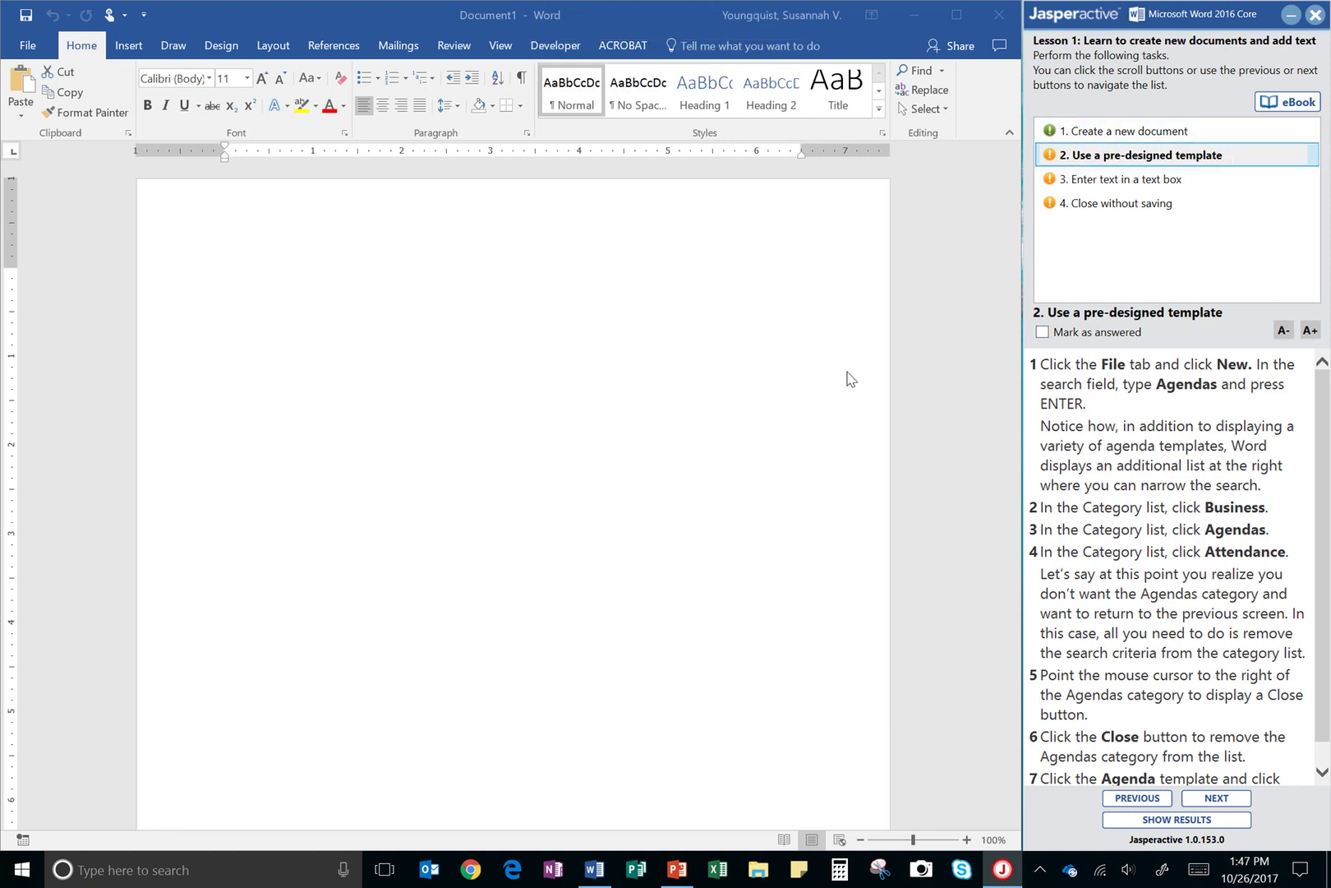
# Search the online templates for new documents for "Agendas".
pyautogui.click(35, 50)
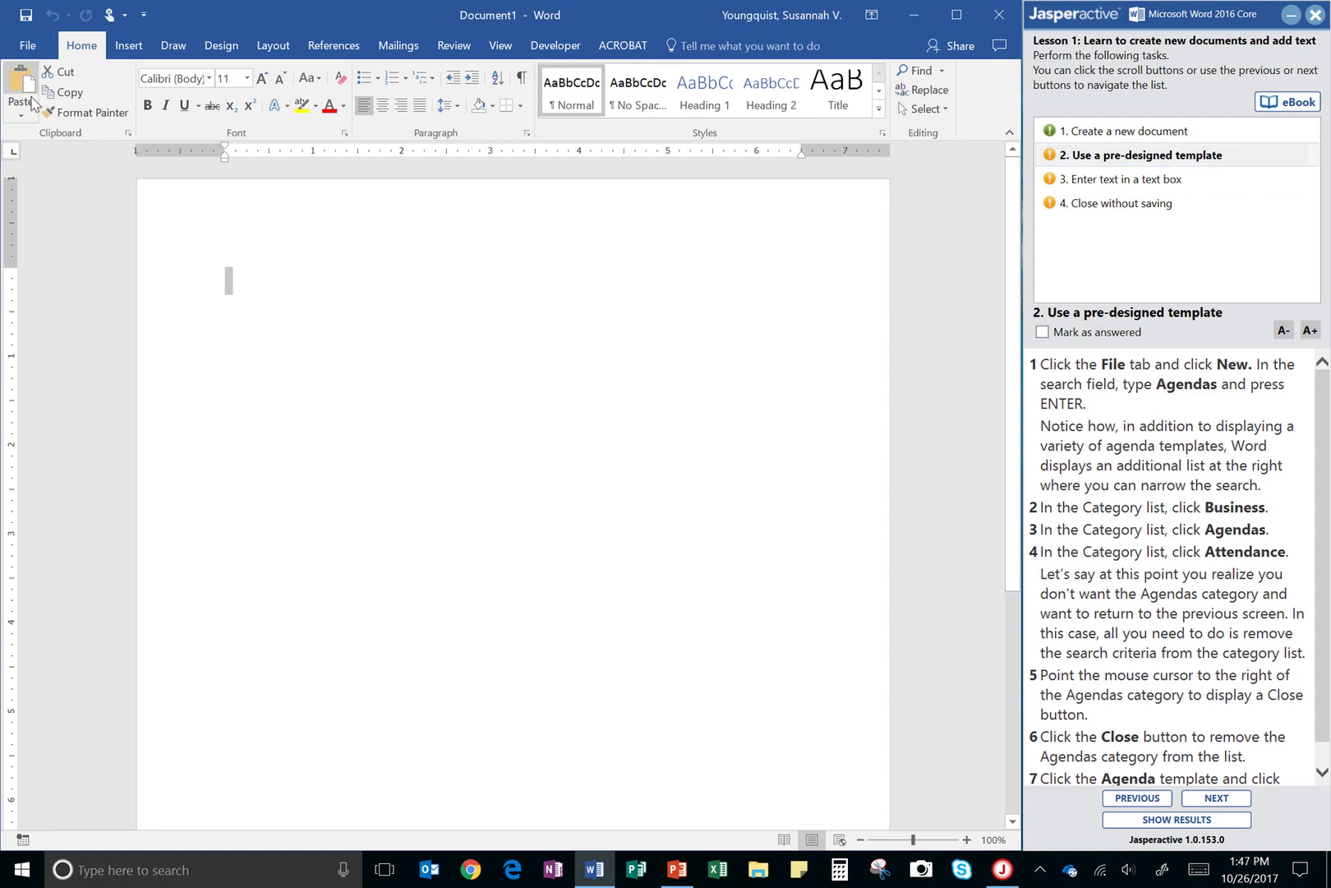
pyautogui.click(28, 44)
pyautogui.click(33, 110)
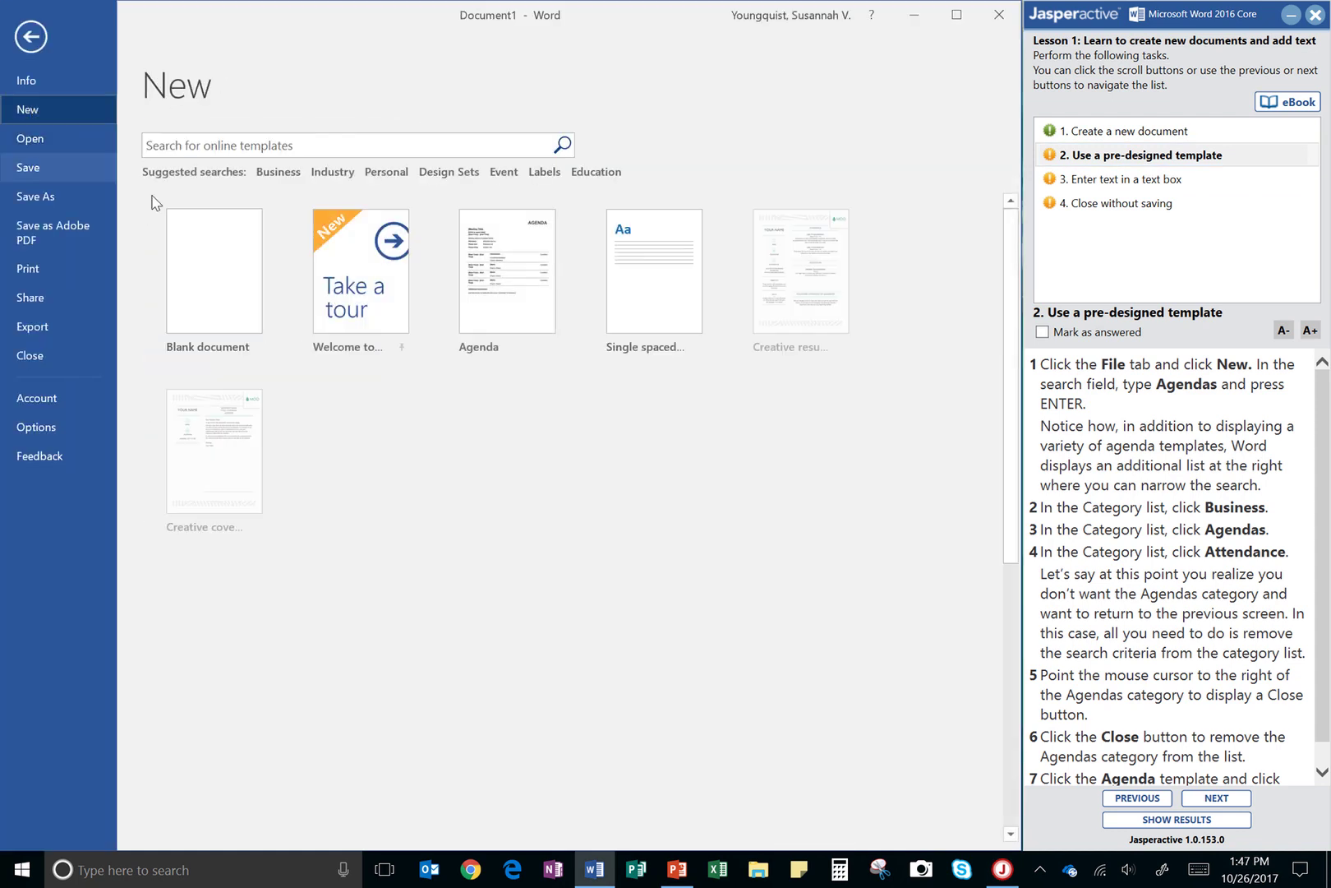
pyautogui.click(305, 148)
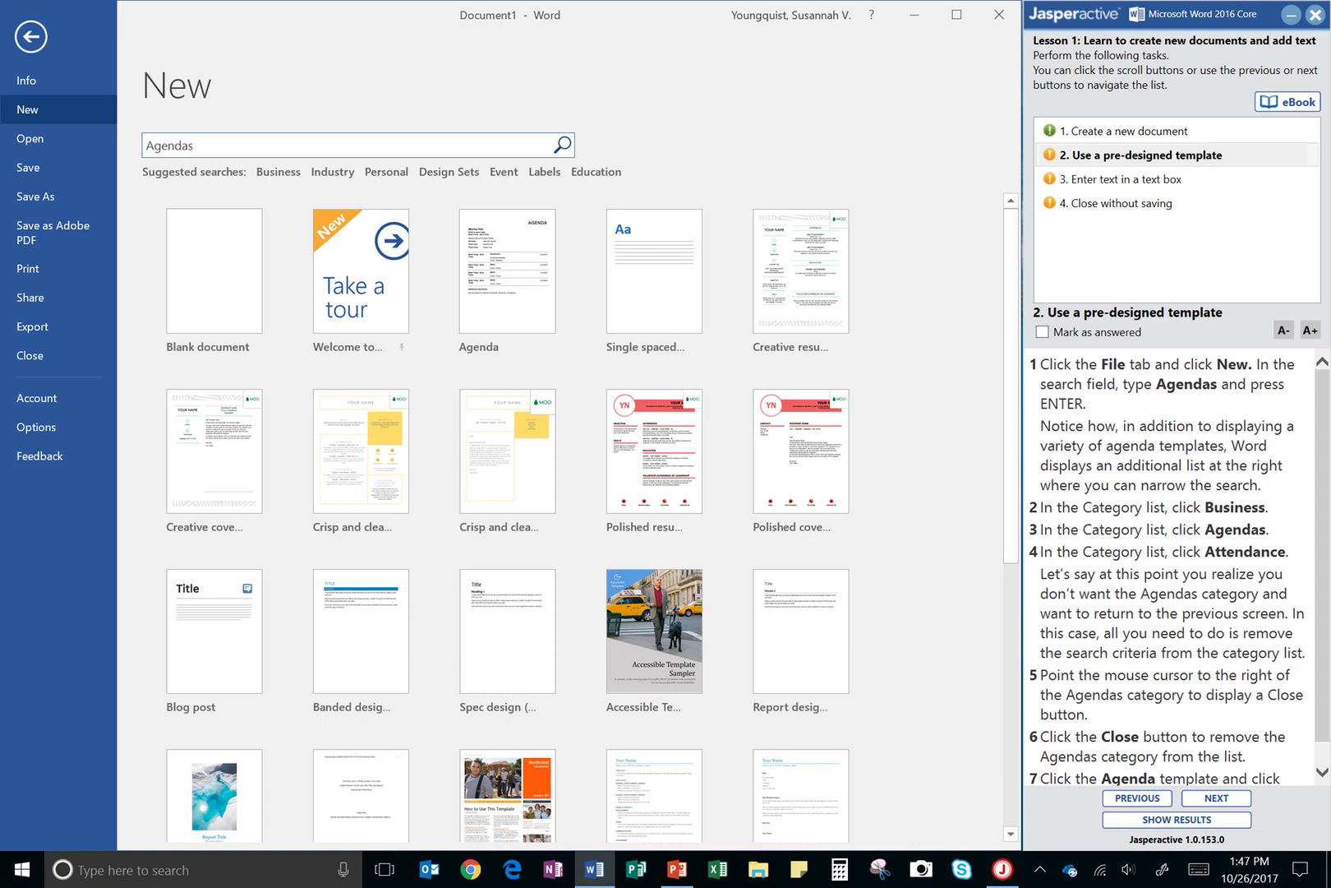
pyautogui.press('Return')
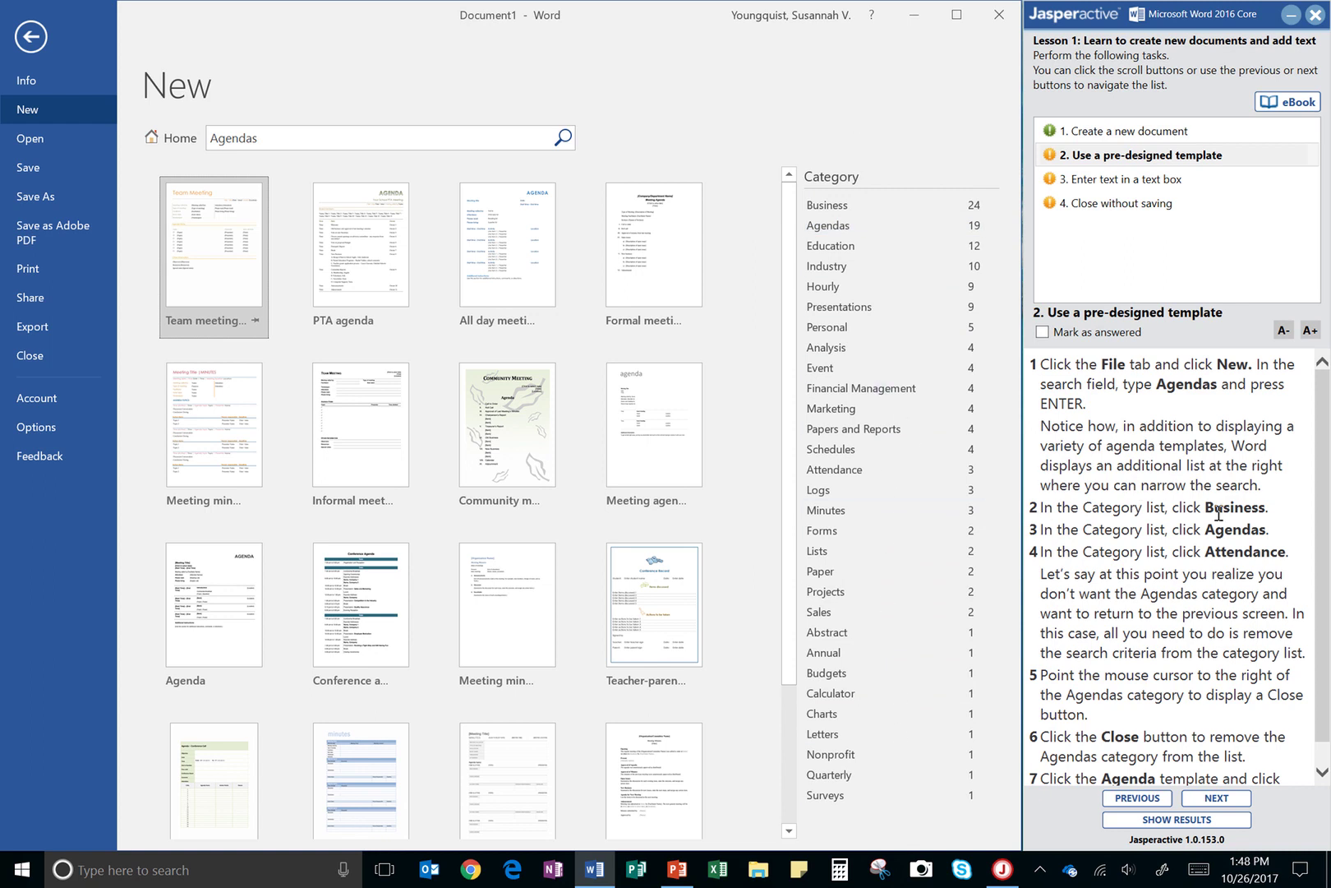
# Narrow the agenda templates to the Business, Agendas and Attendance categories.
pyautogui.click(843, 207)
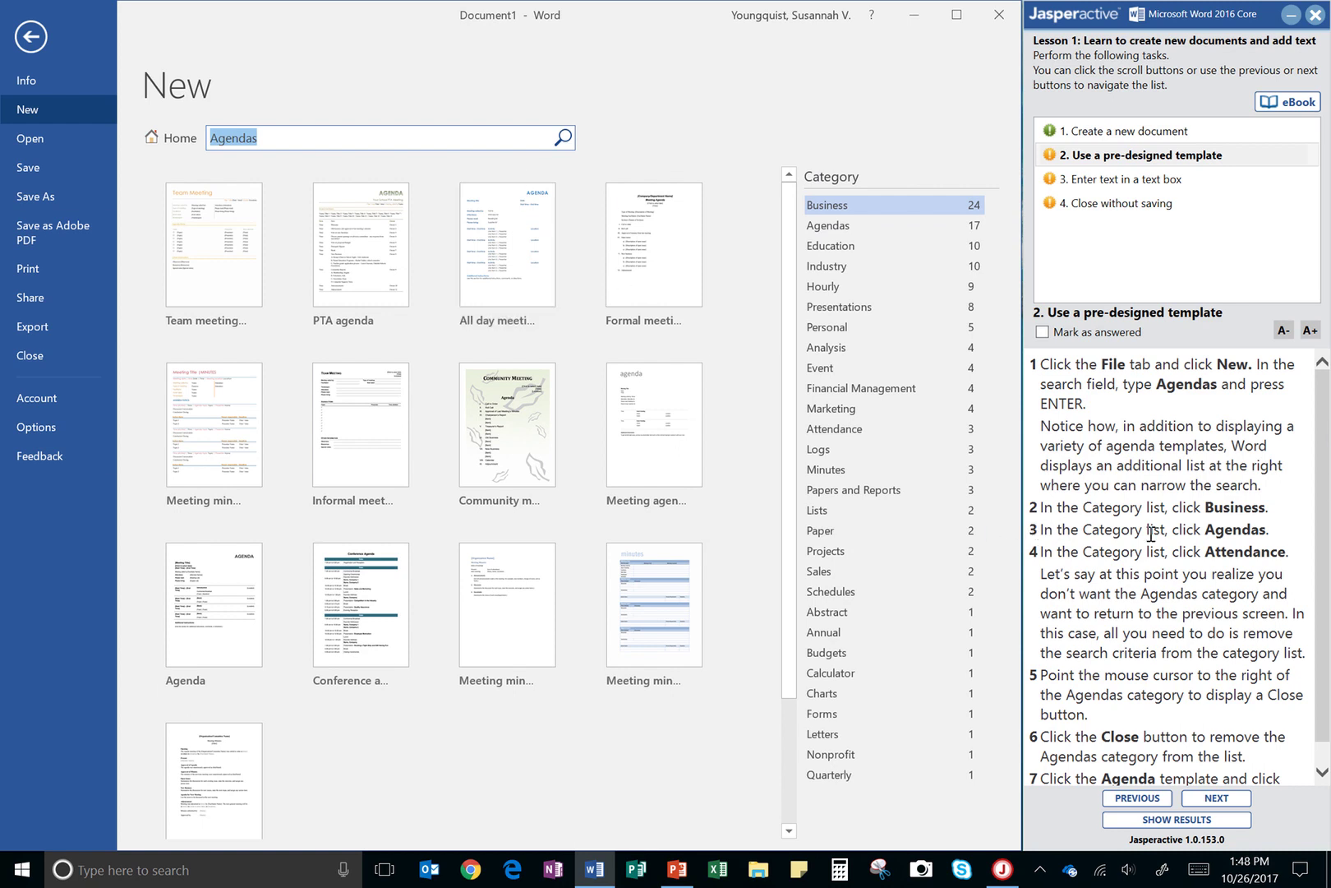
pyautogui.click(847, 228)
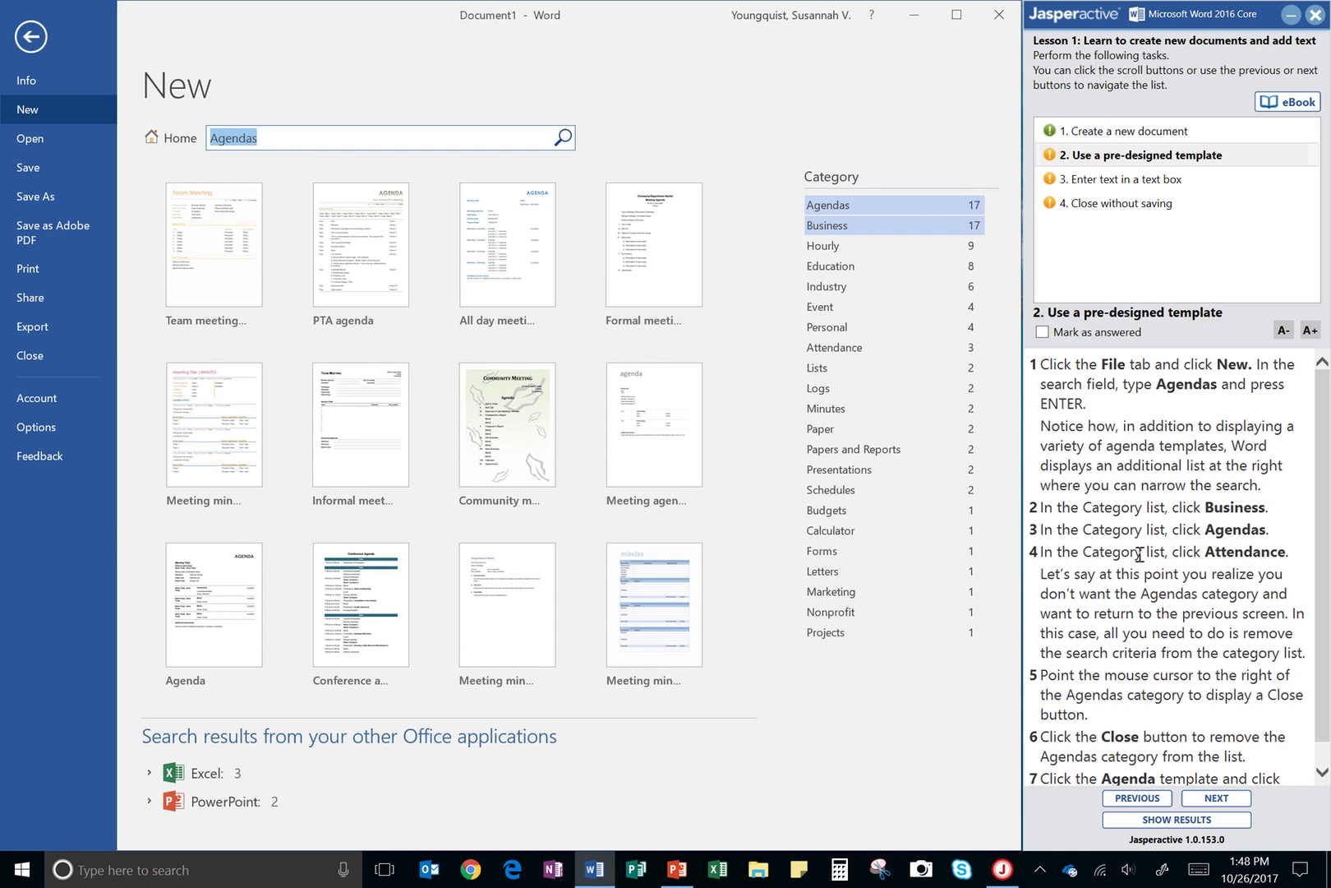
pyautogui.click(839, 353)
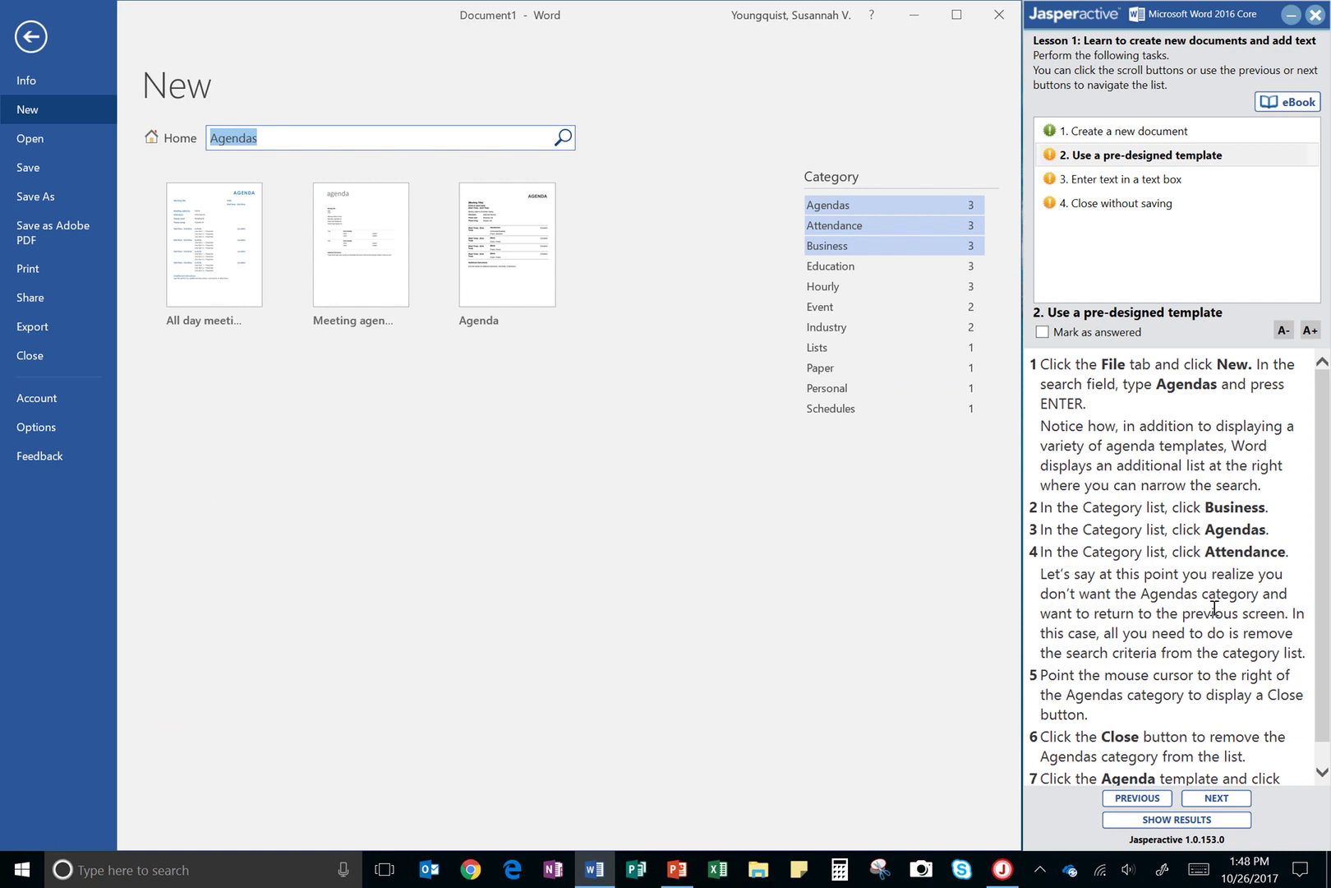
# Remove the Agendas category from the template search filters.
pyautogui.scroll(-1, 1186, 613)
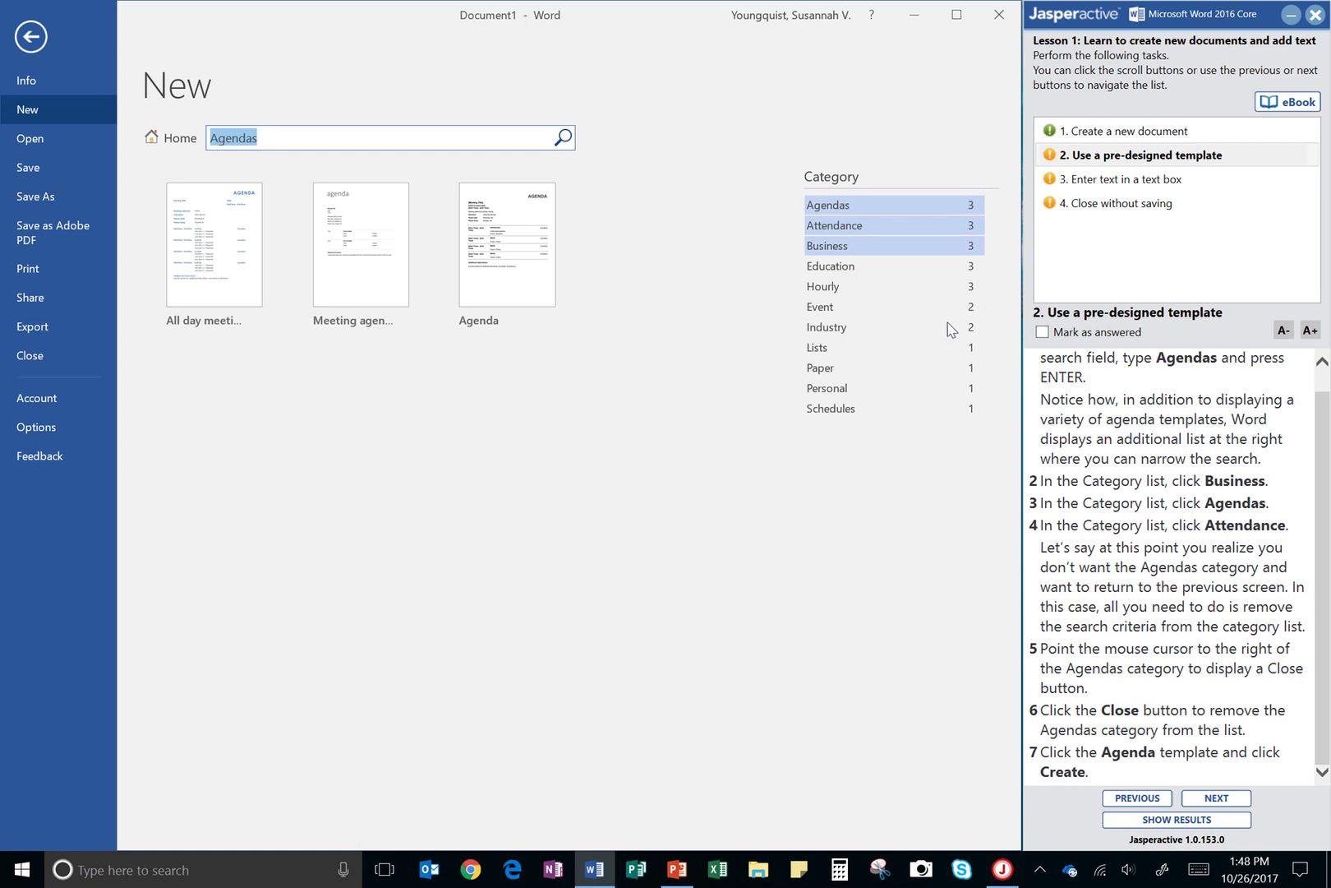
pyautogui.moveTo(833, 209)
pyautogui.click(993, 211)
pyautogui.click(991, 247)
pyautogui.click(993, 205)
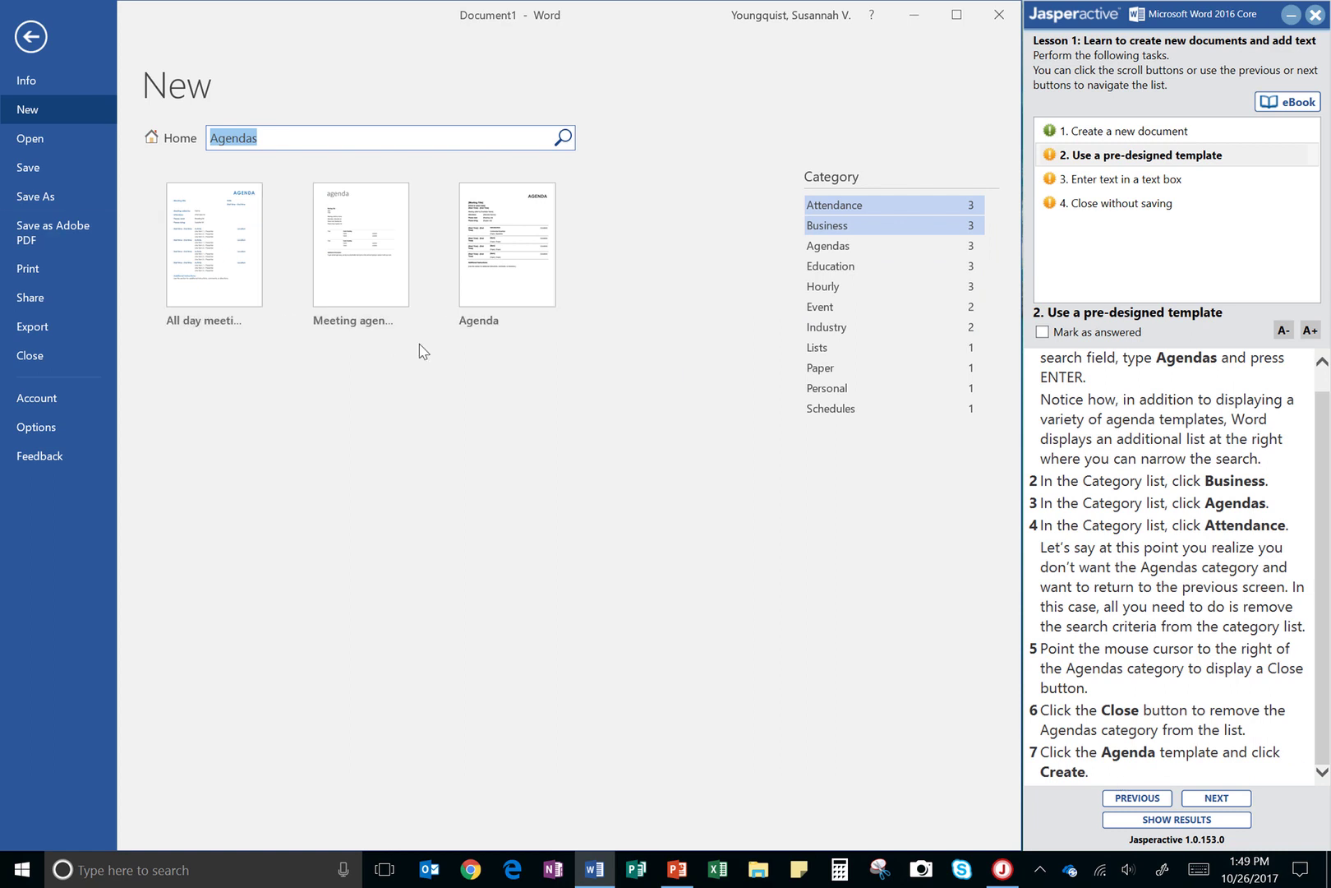
# Create a document from the Agenda template, mark task 2 as answered and go to task 3.
pyautogui.click(495, 298)
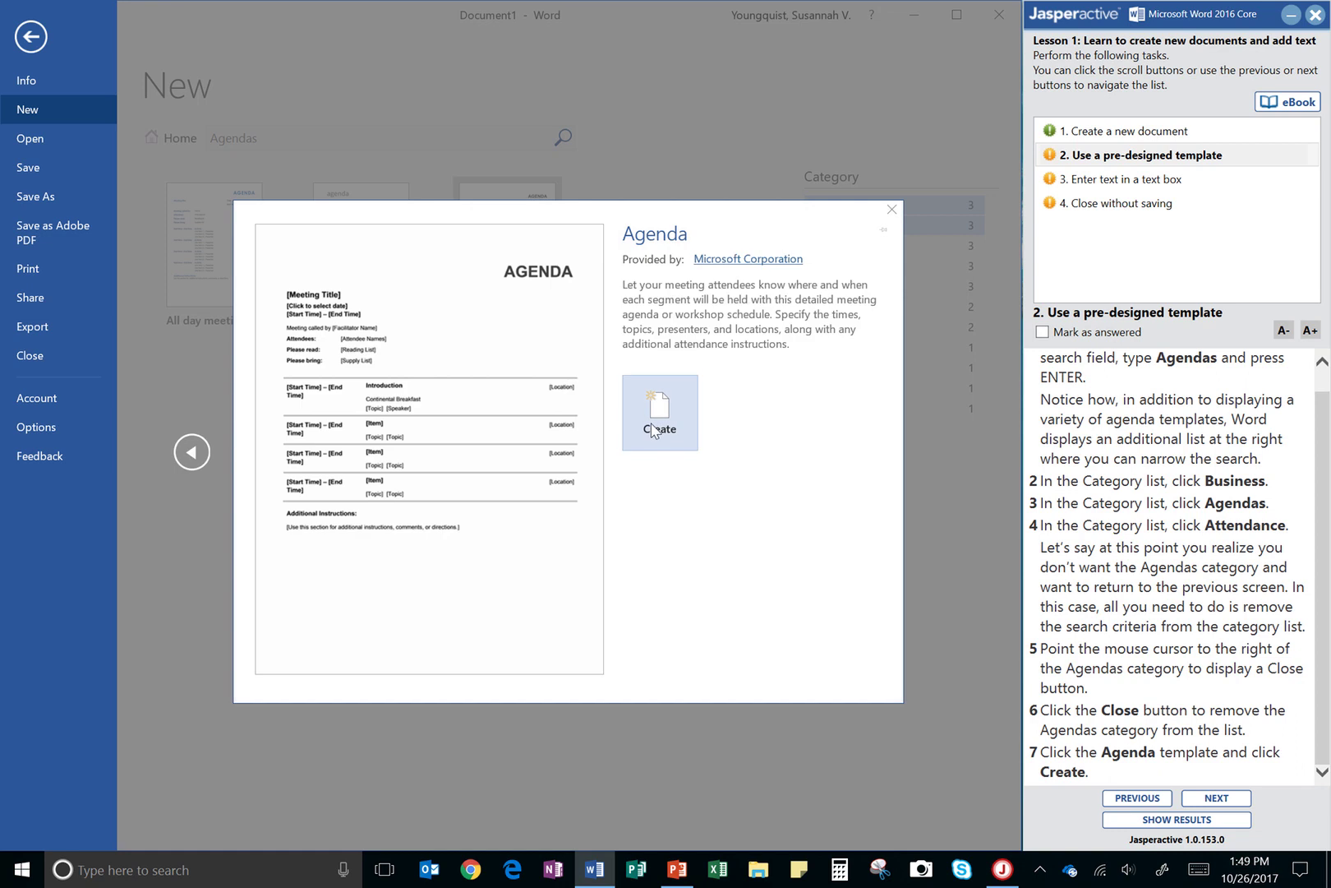
pyautogui.click(653, 429)
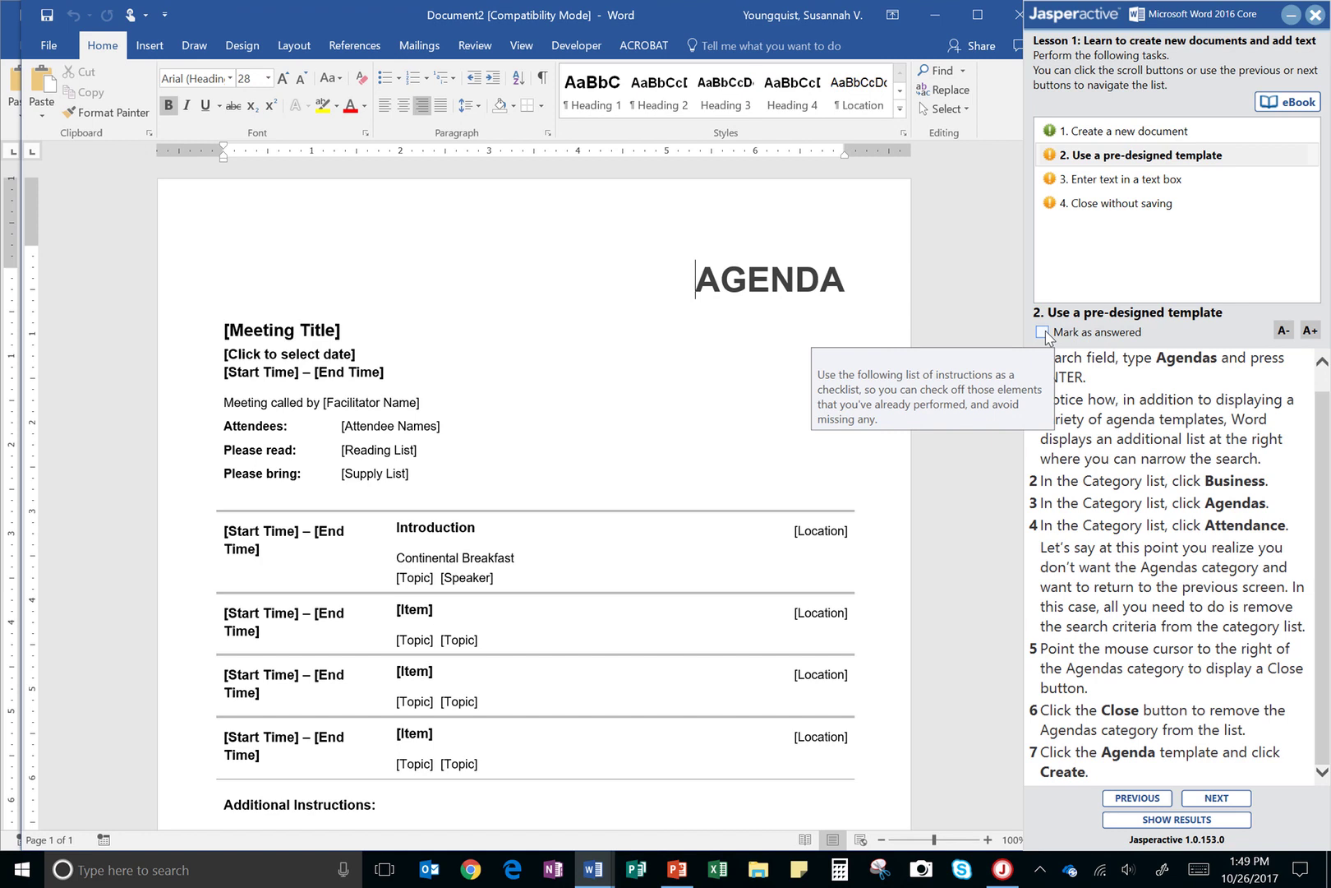
pyautogui.click(1043, 333)
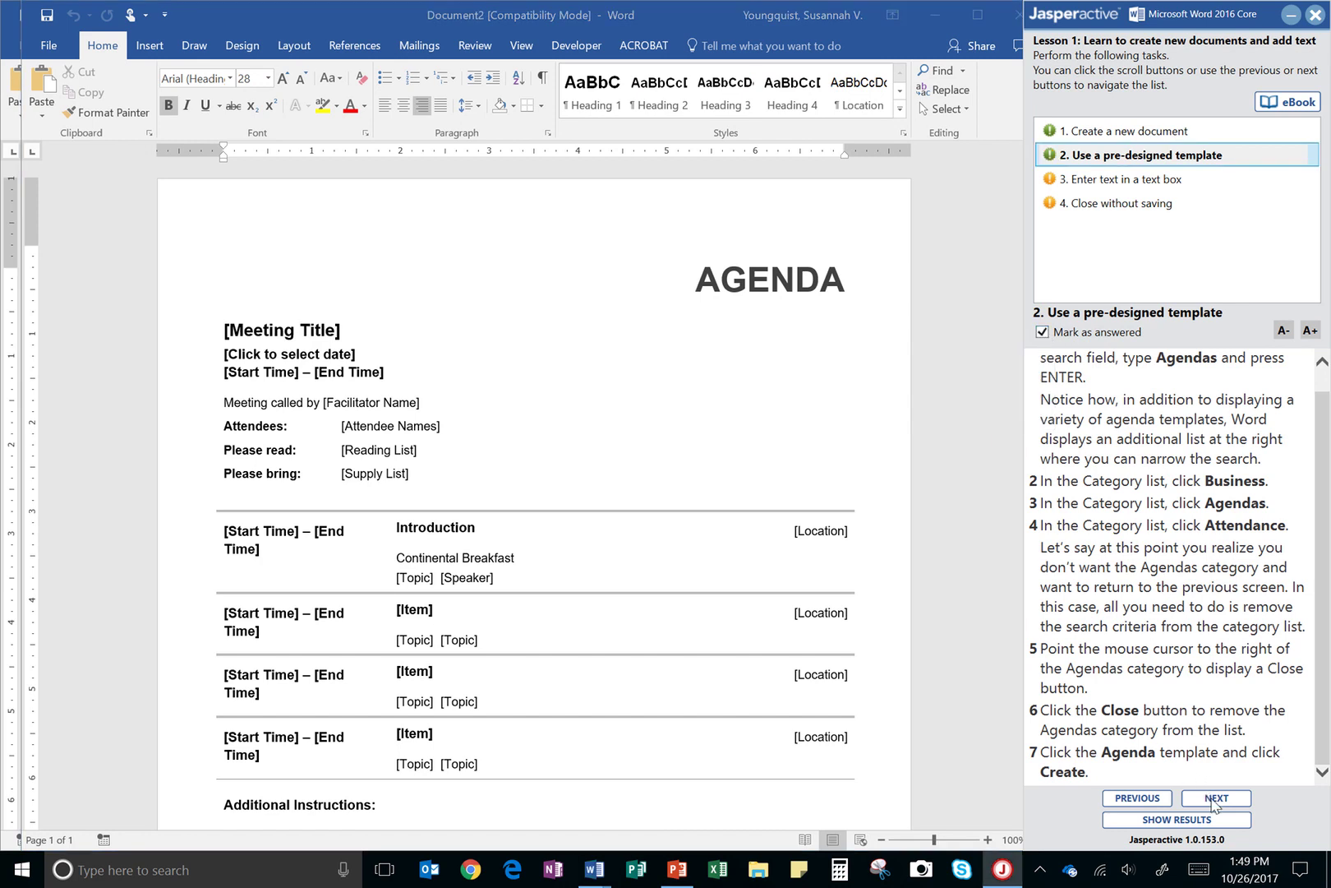
pyautogui.click(1215, 800)
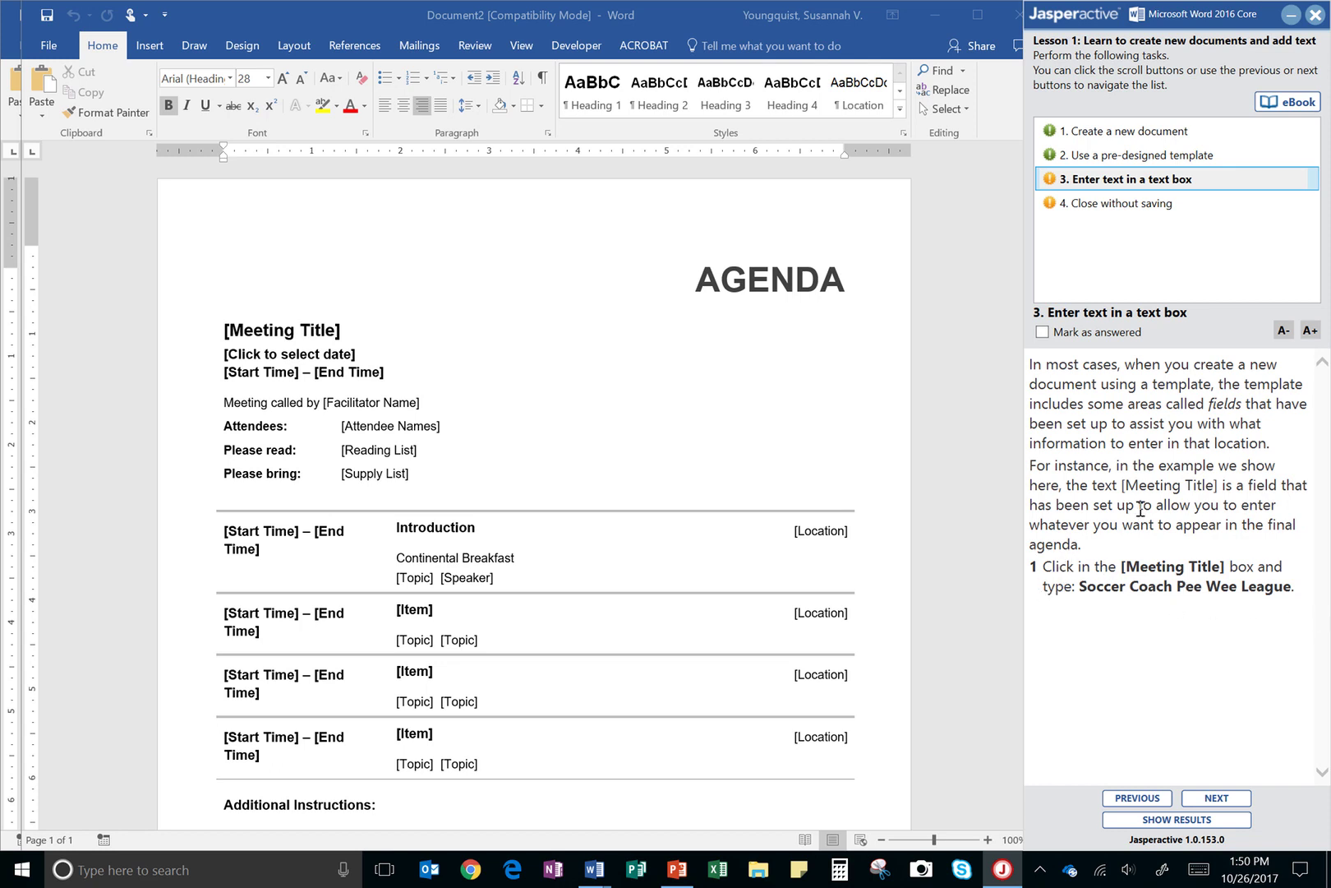
# Fill the [Meeting Title] field with "Soccer Coach Pee Wee League", mark task 3 as answered and go to task 4.
pyautogui.click(271, 330)
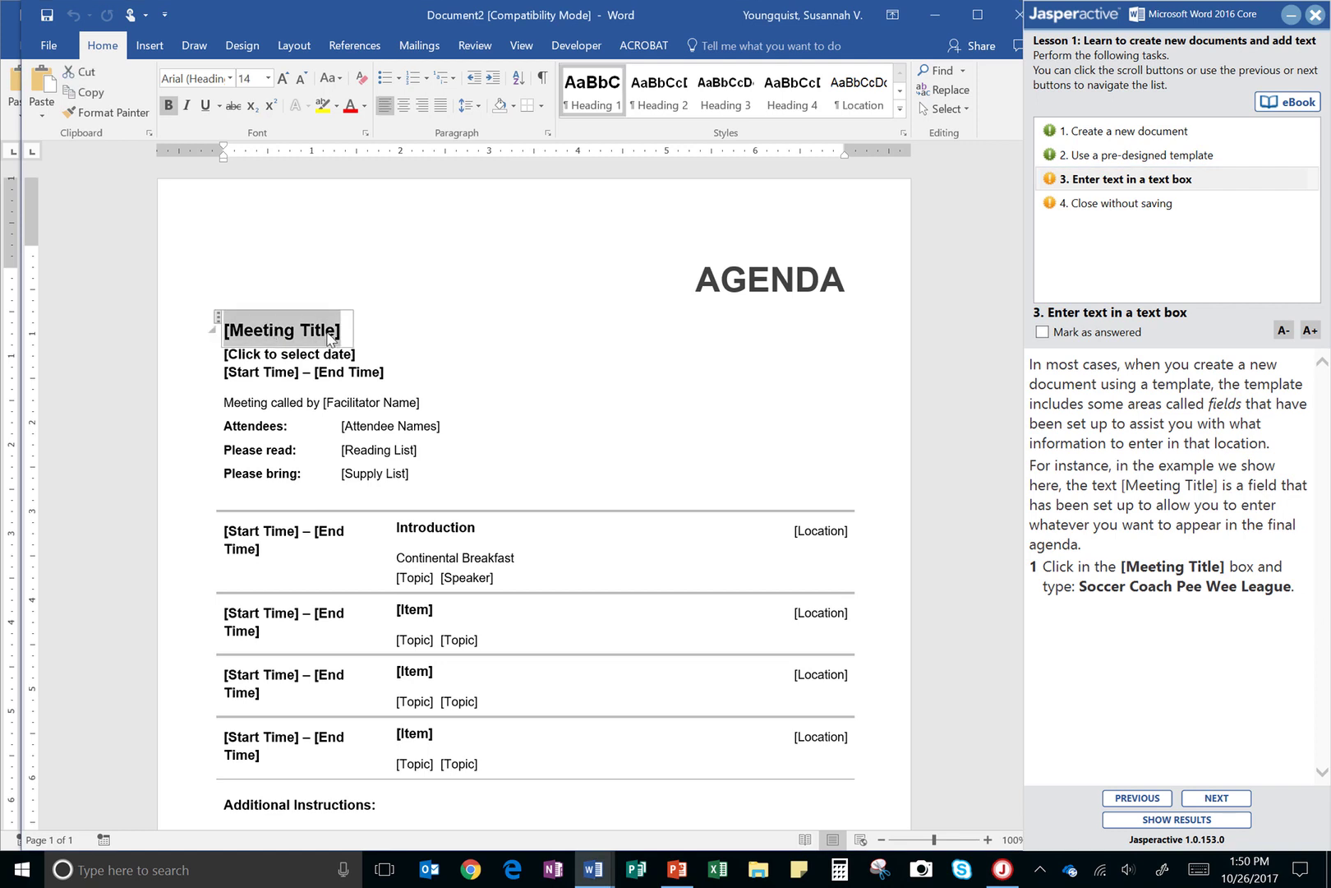
pyautogui.write('Soccer Co')
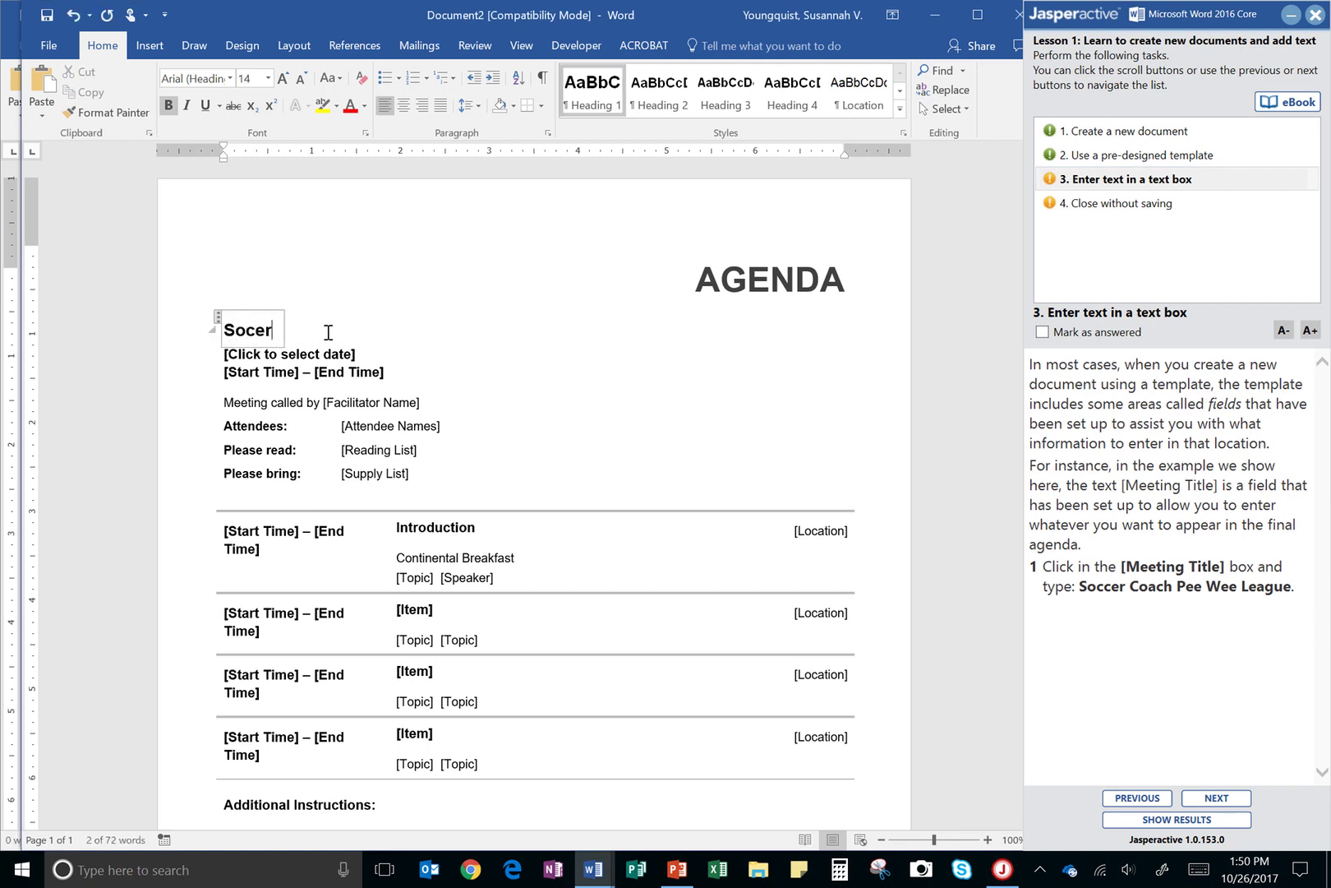
pyautogui.press('BackSpace')
pyautogui.press('BackSpace')
pyautogui.press('BackSpace')
pyautogui.press('BackSpace')
pyautogui.press('BackSpace')
pyautogui.press('BackSpace')
pyautogui.write('cer Coa')
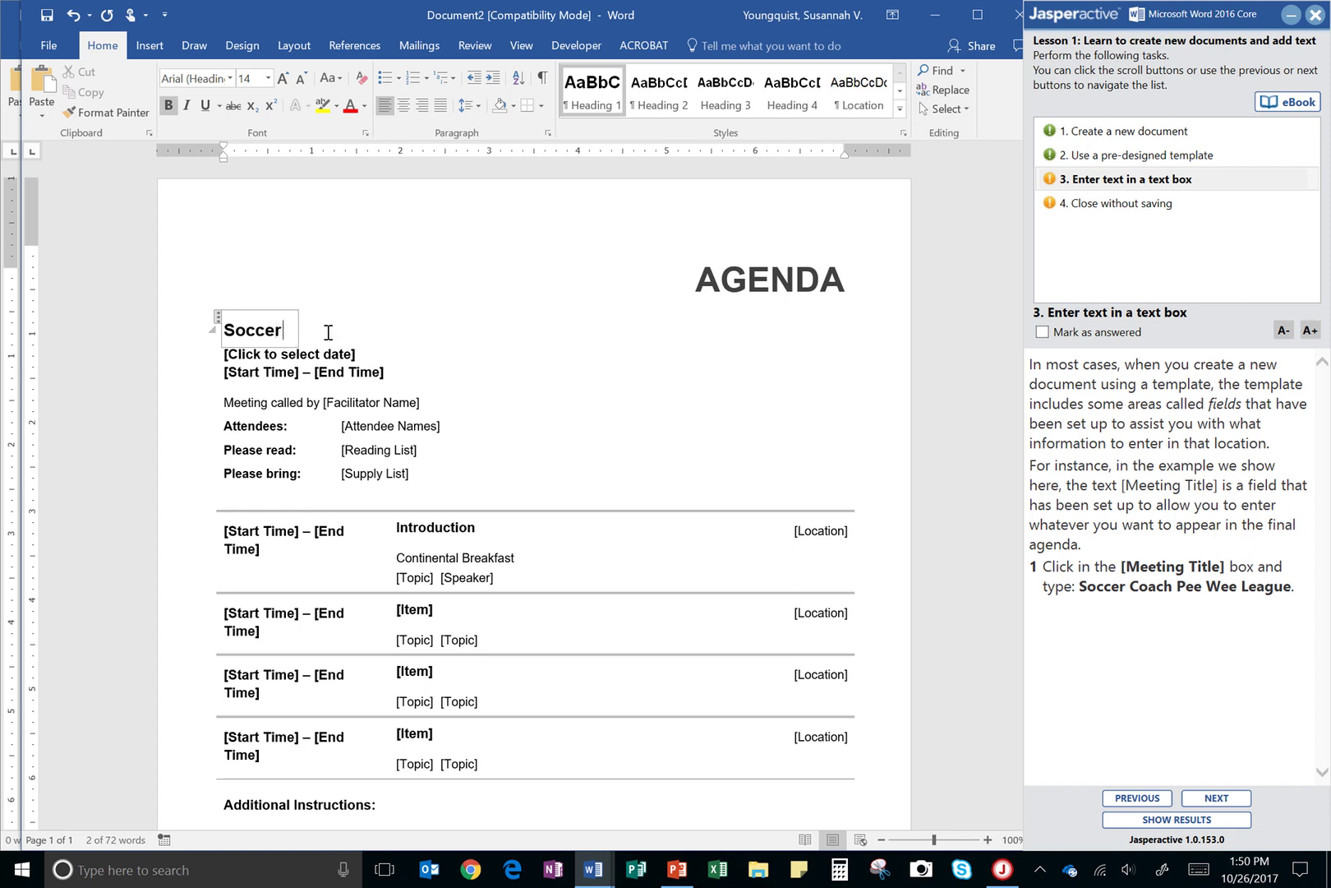
pyautogui.write('ch Peewee')
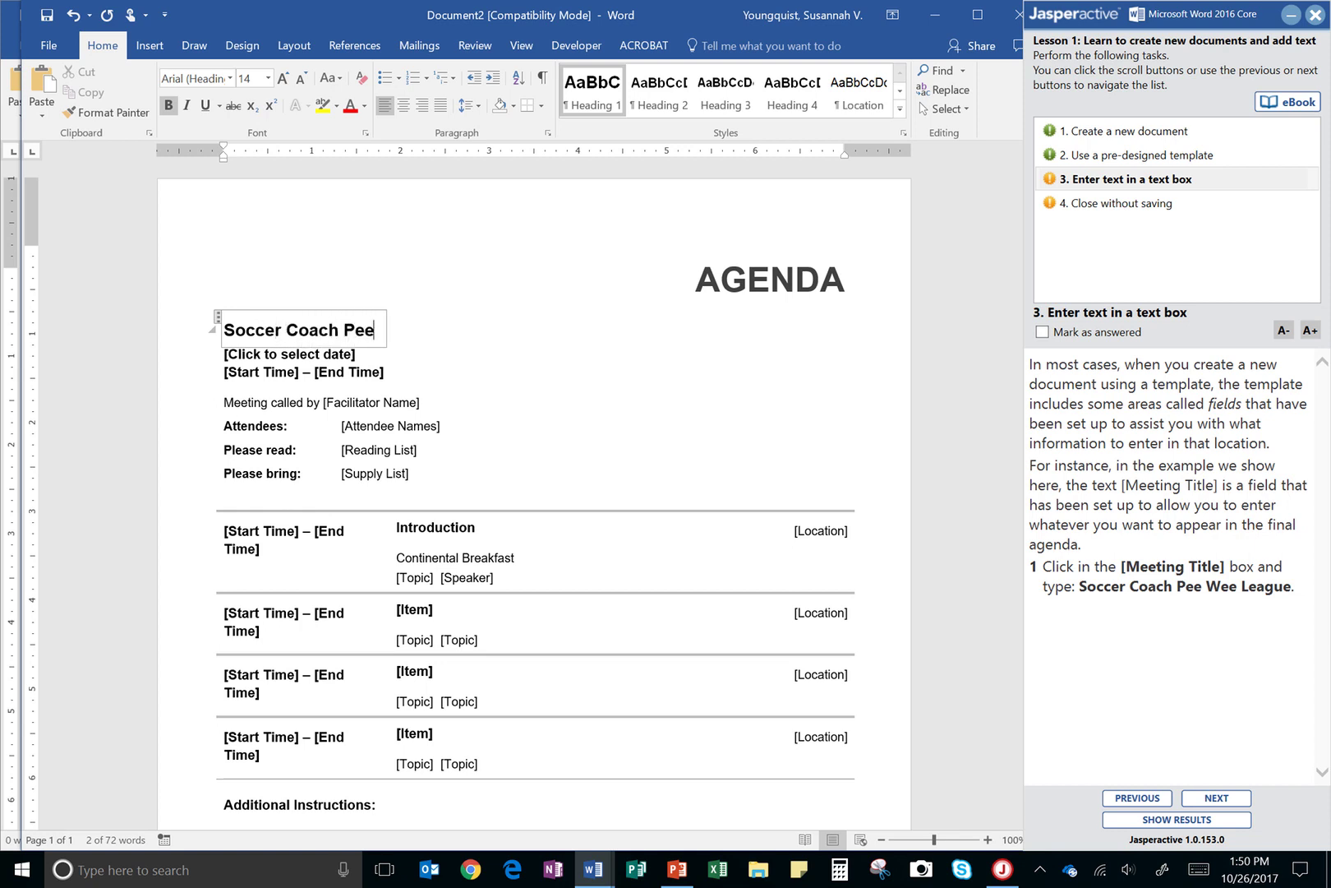
pyautogui.press('BackSpace')
pyautogui.press('BackSpace')
pyautogui.press('BackSpace')
pyautogui.write('Wee League')
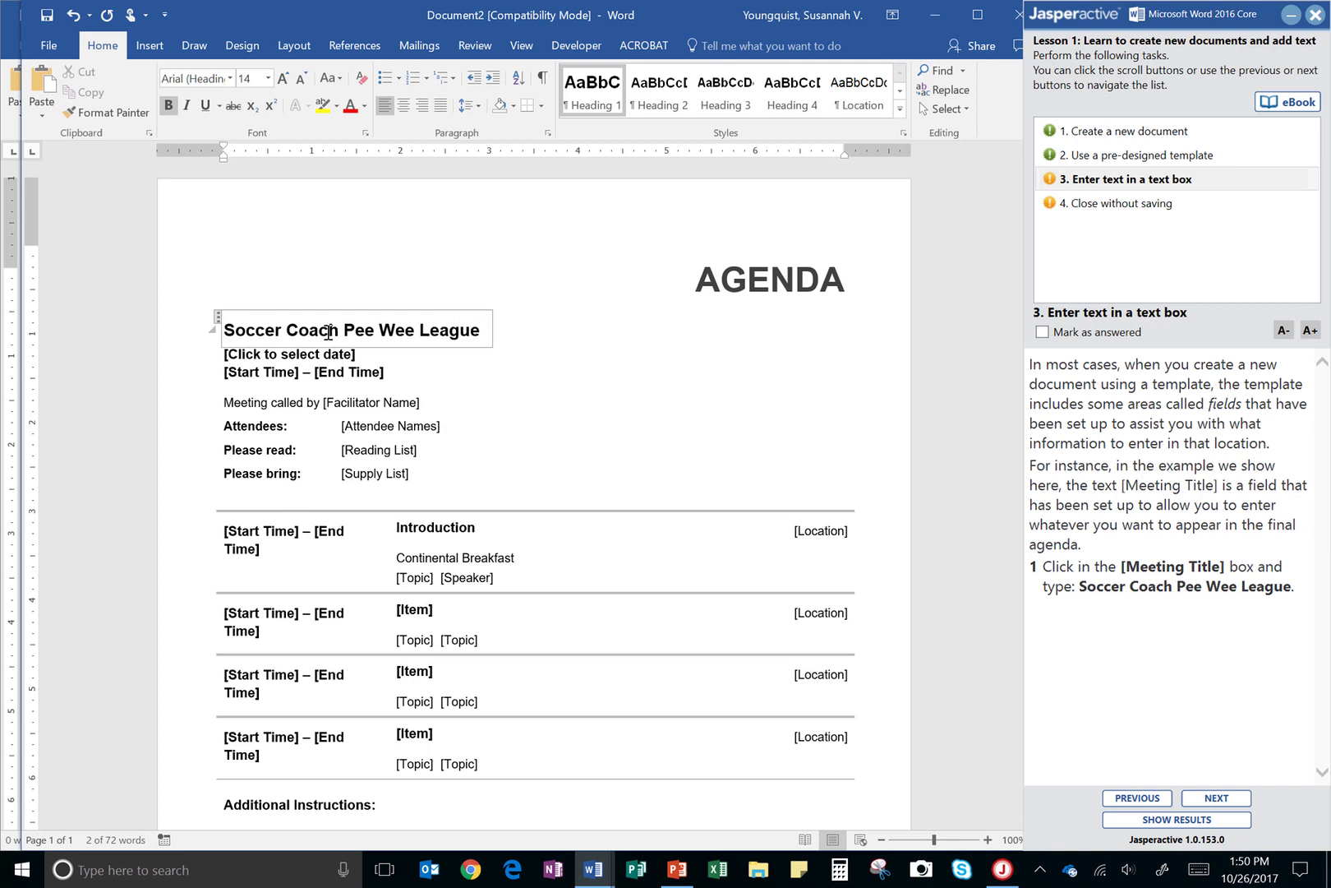
pyautogui.click(1049, 332)
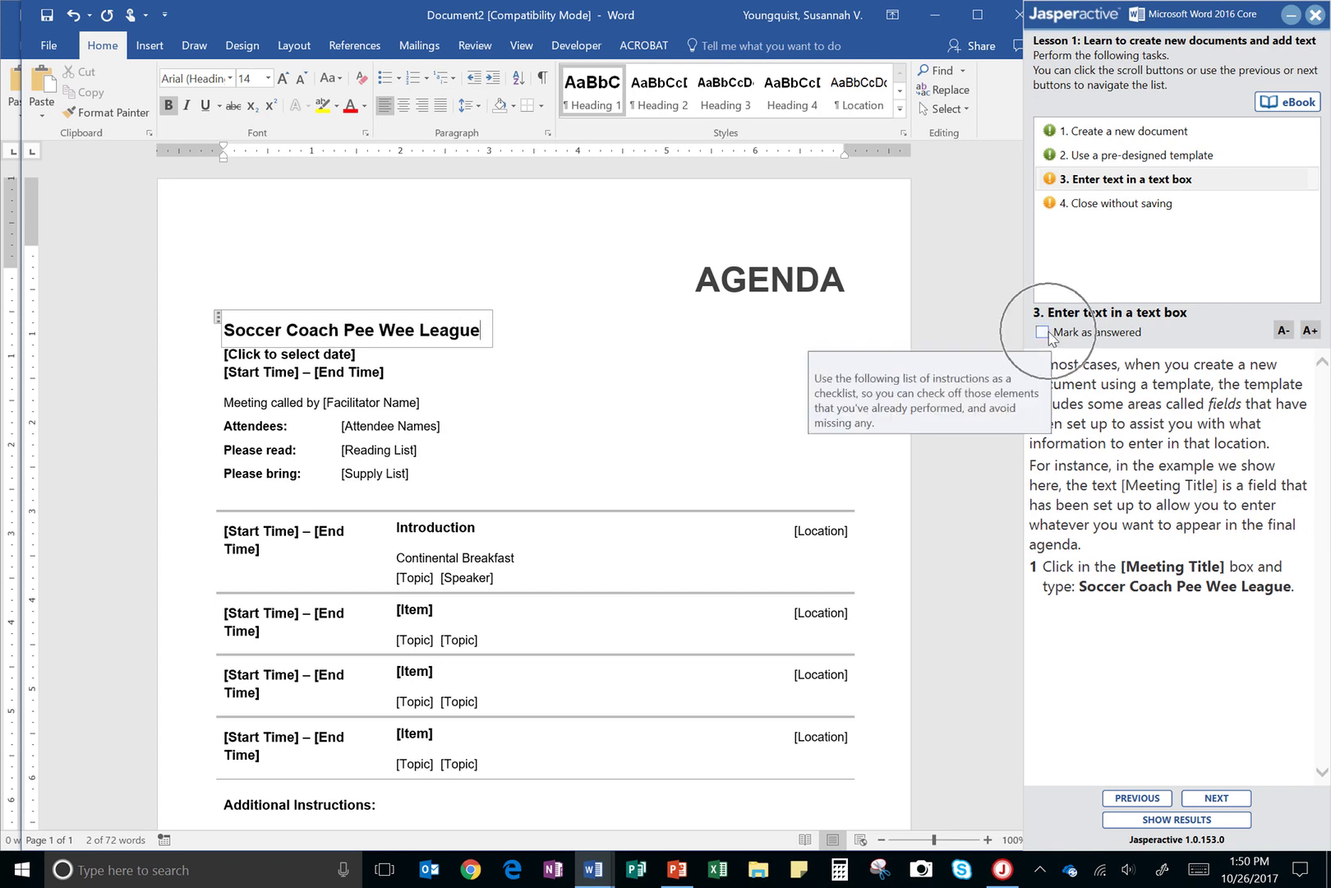
pyautogui.click(1231, 805)
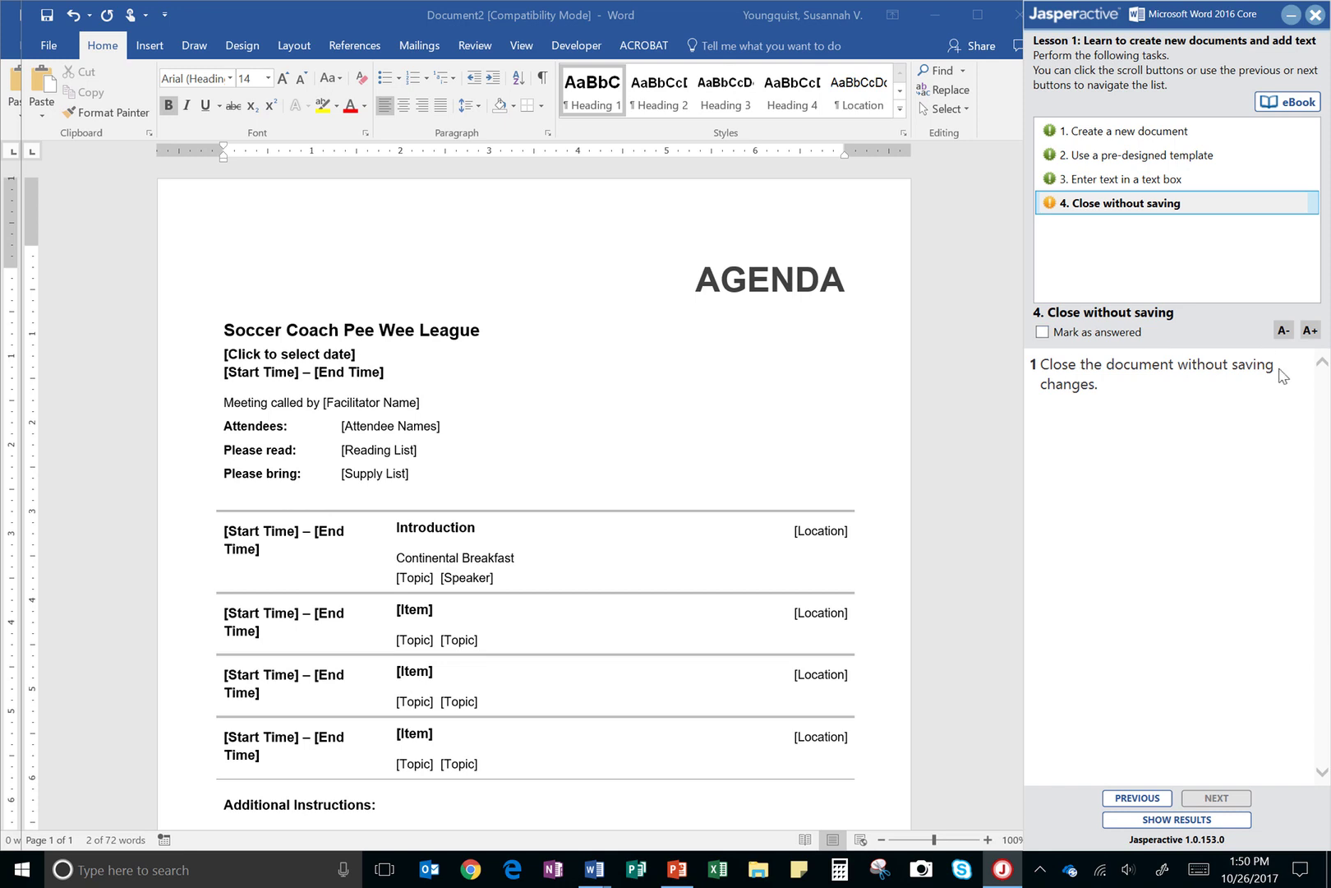
# Close the agenda document without saving changes and mark task 4 as answered.
pyautogui.click(51, 46)
pyautogui.click(51, 46)
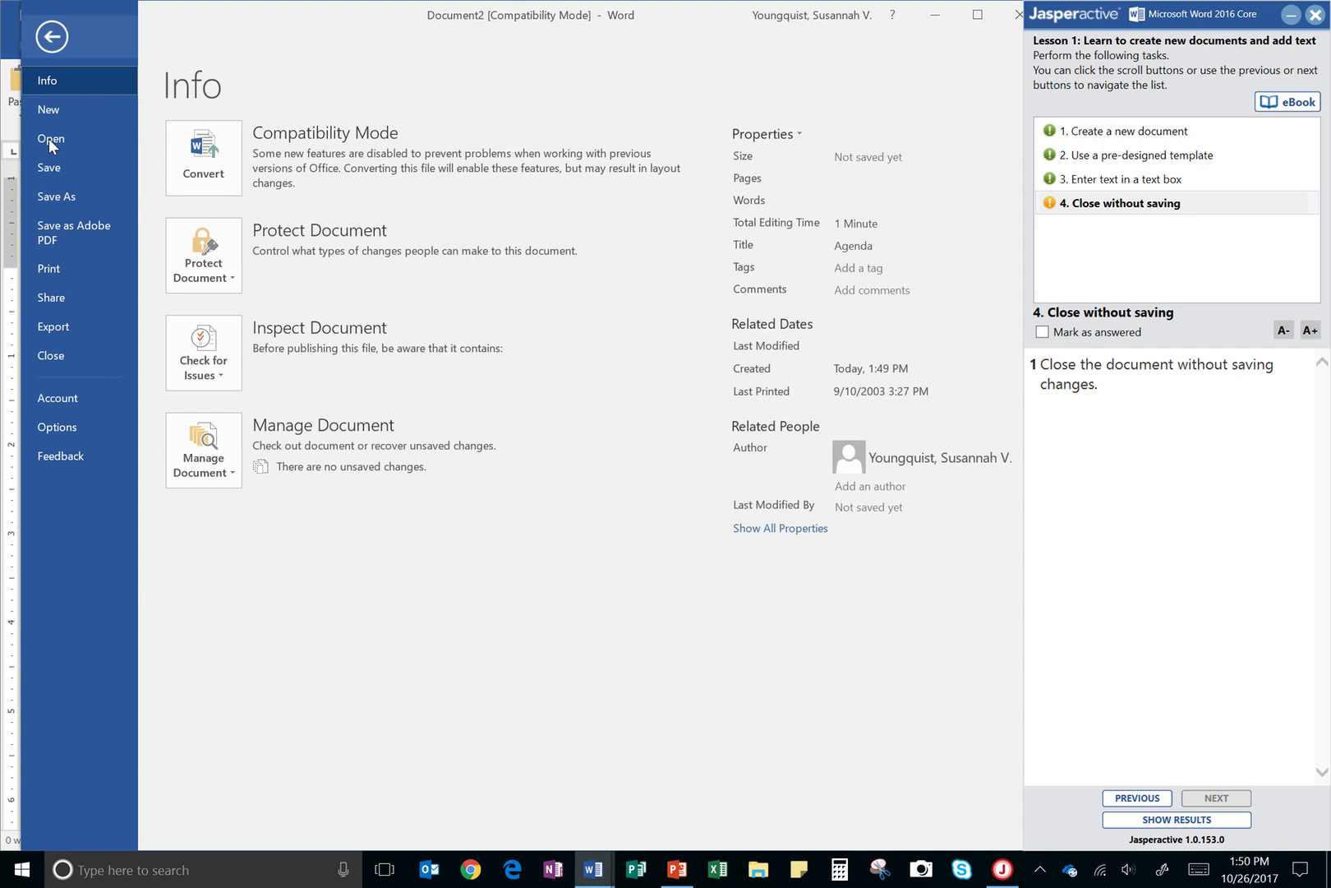
pyautogui.click(72, 351)
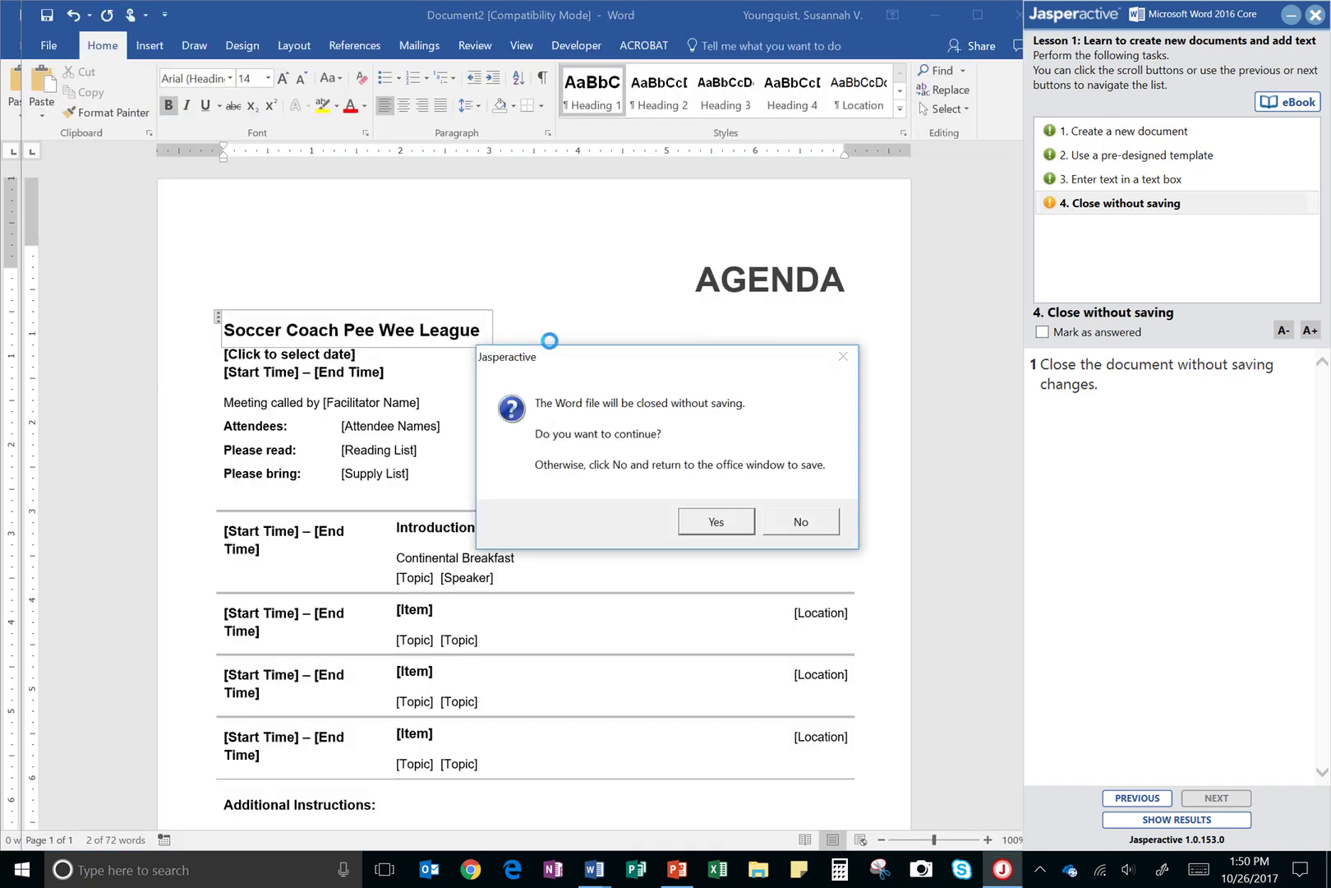
pyautogui.click(716, 522)
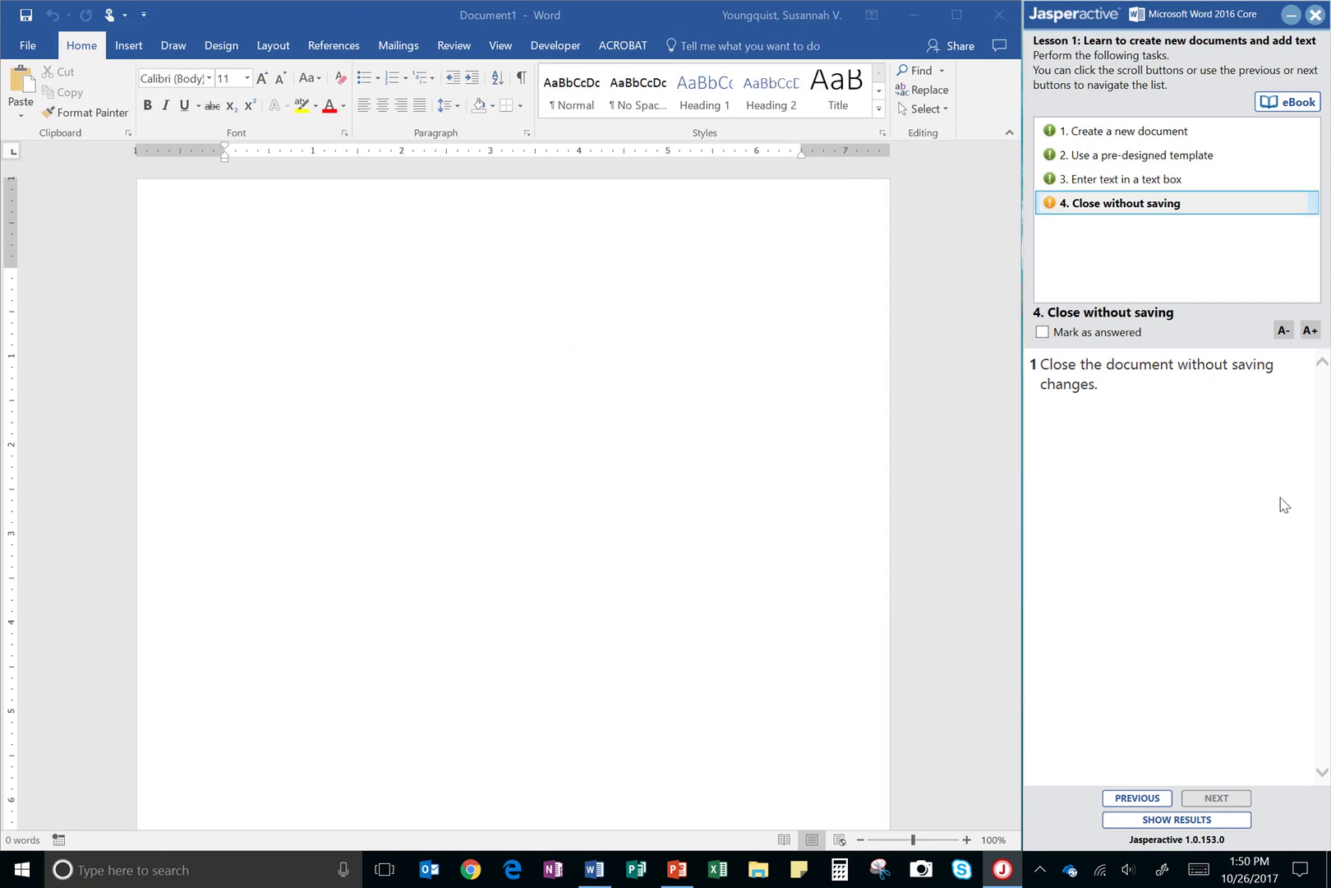
pyautogui.click(1042, 332)
# Close Word, submit the exercise results and close the performance results window.
pyautogui.click(997, 10)
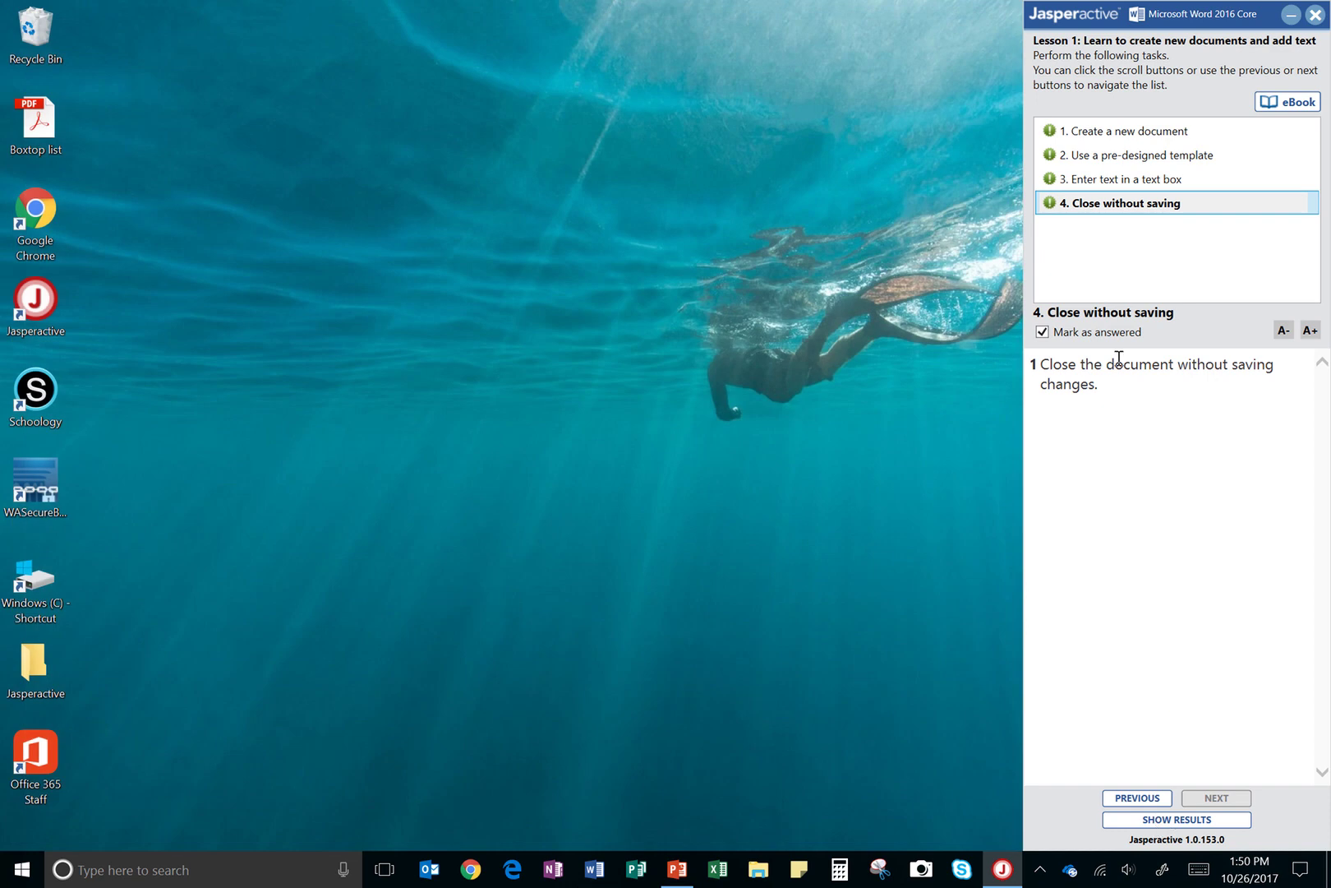
pyautogui.click(1199, 821)
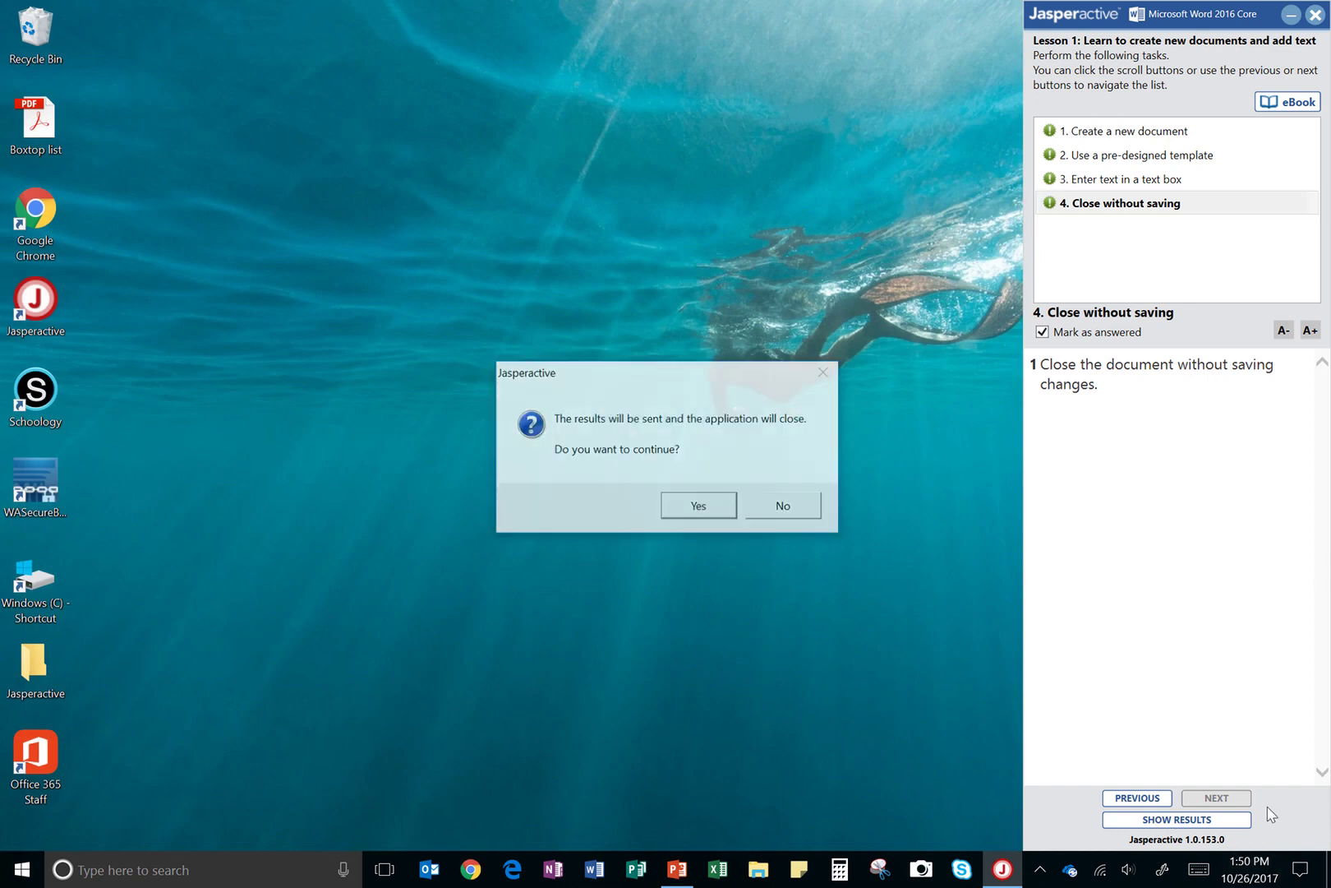
pyautogui.click(728, 505)
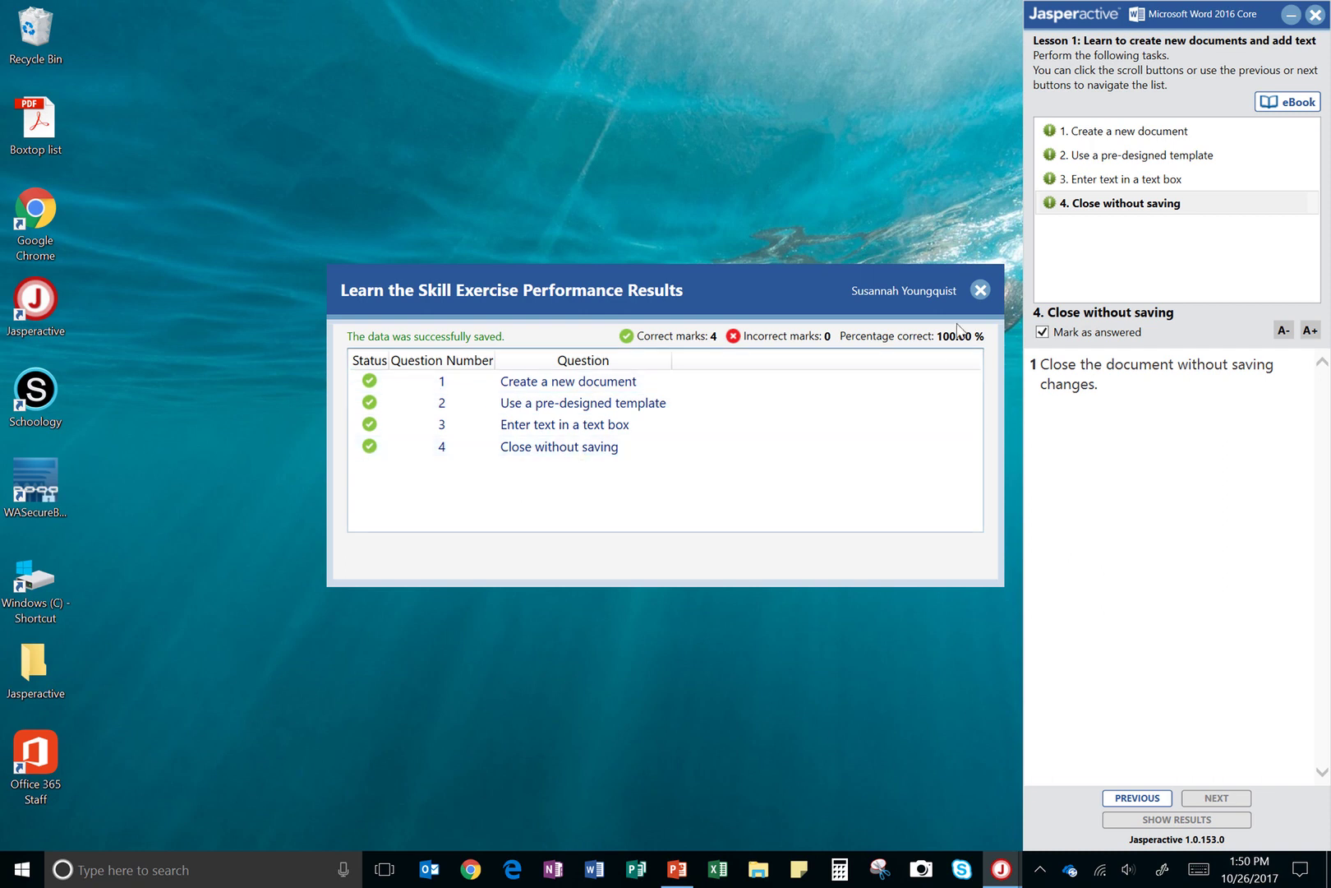
pyautogui.click(980, 289)
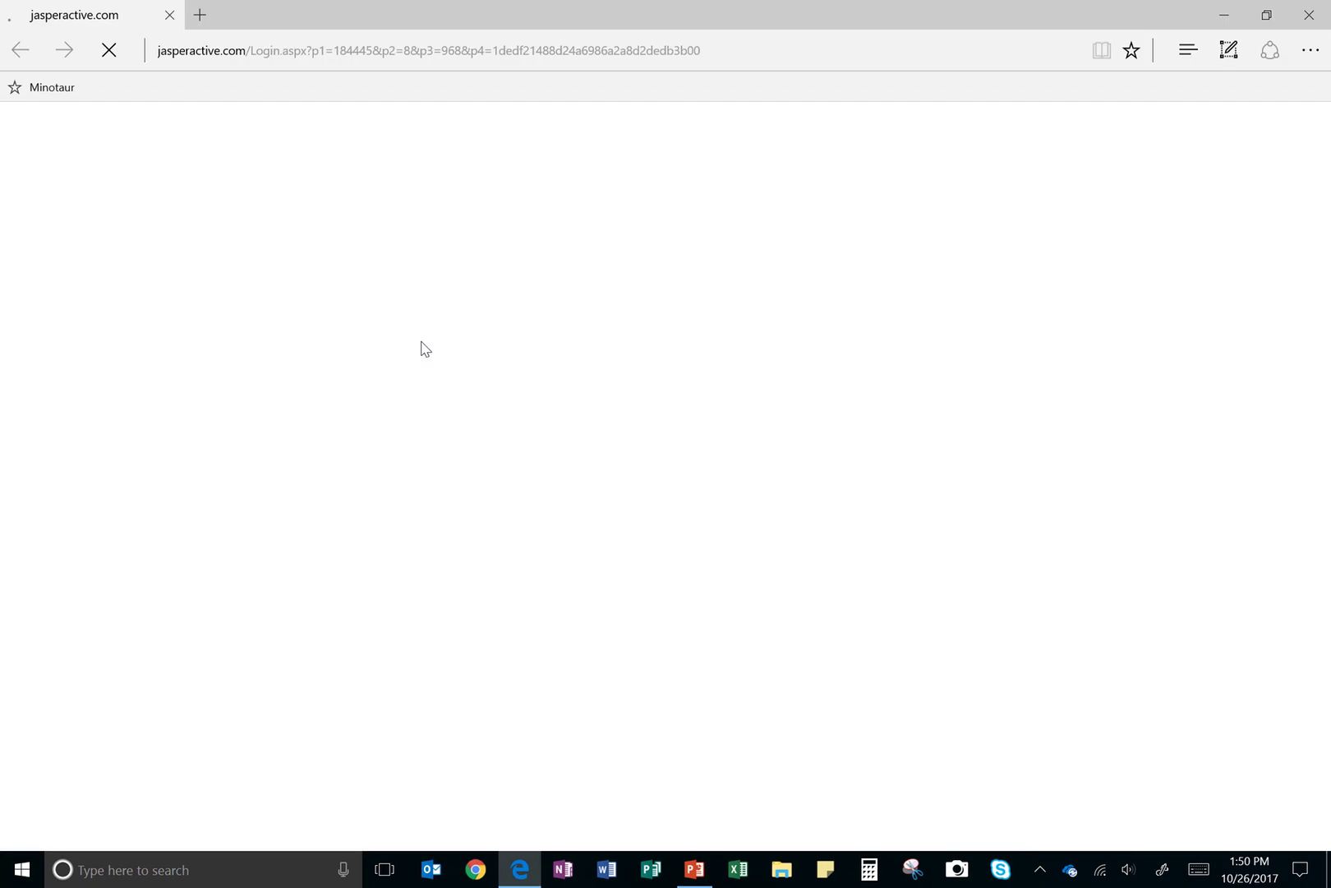